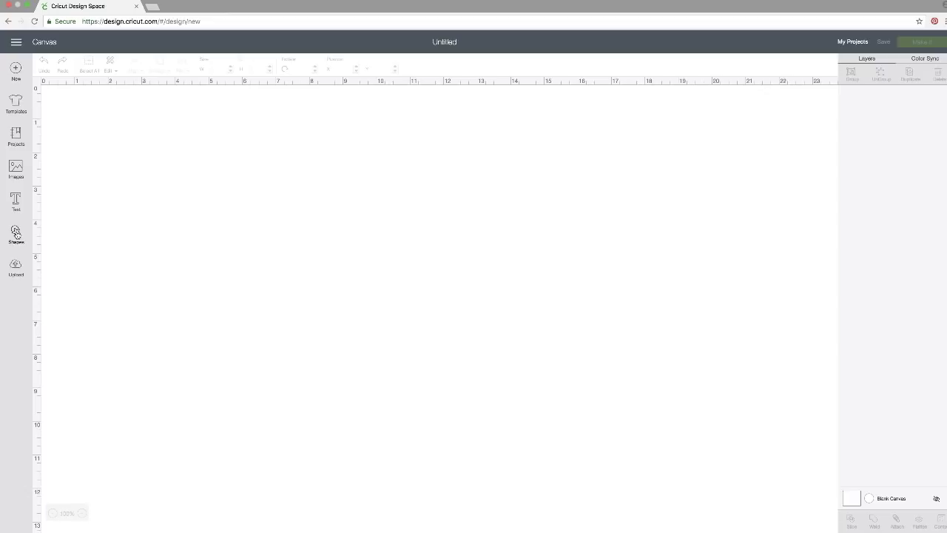
# Insert a square shape and move it to about X 4.6, Y 2 inches on the canvas
pyautogui.click(16, 232)
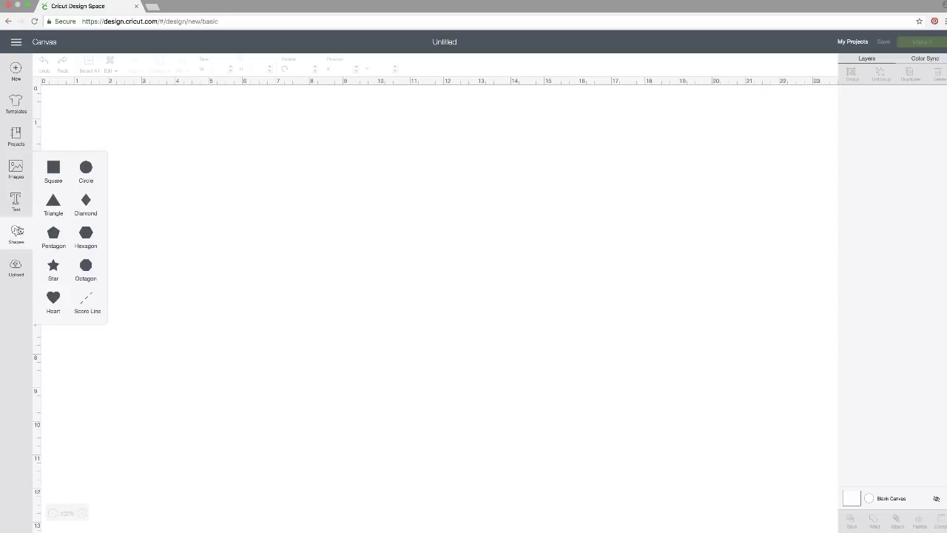
pyautogui.click(53, 169)
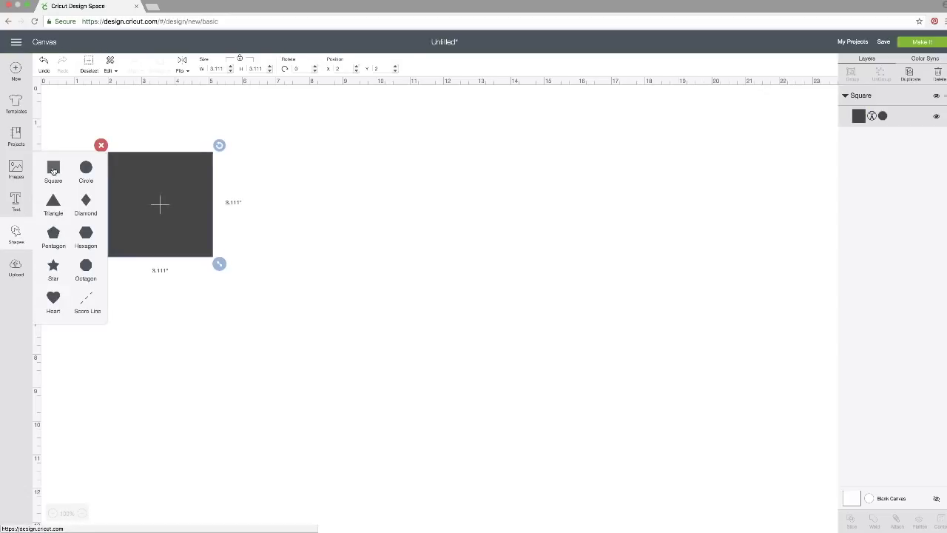
pyautogui.moveTo(140, 177); pyautogui.dragTo(228, 178)
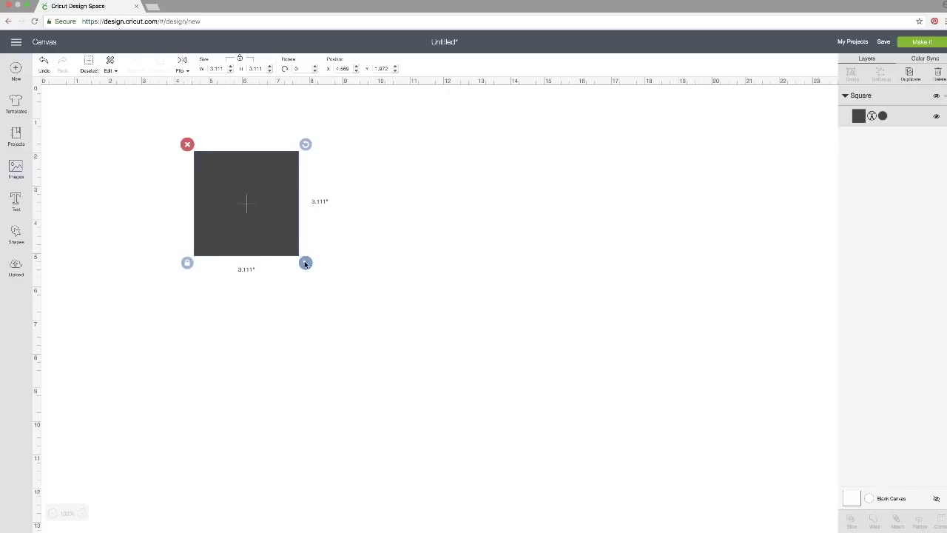
# Unlock the square's proportions and set its size to 8 inches wide by 47 inches high
pyautogui.moveTo(306, 265); pyautogui.dragTo(275, 258)
pyautogui.click(187, 234)
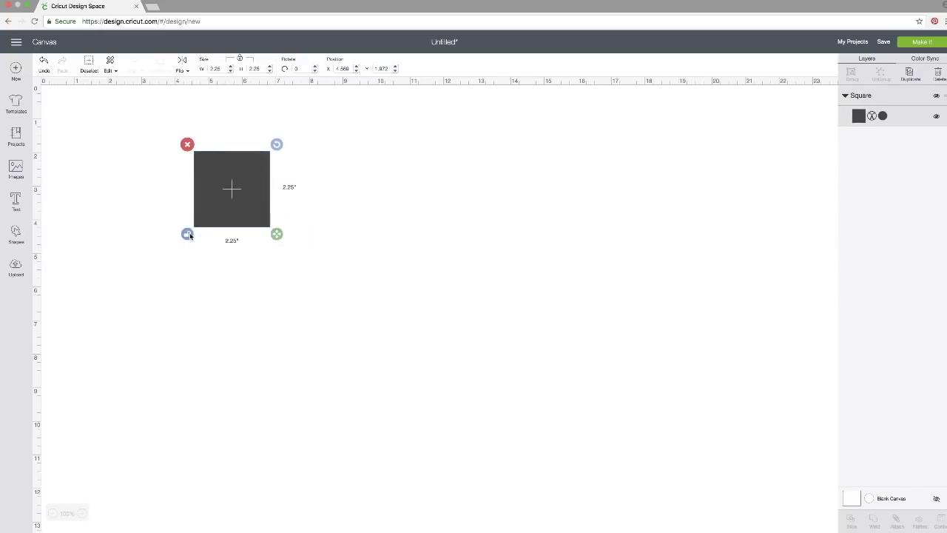
pyautogui.click(218, 68)
pyautogui.write('8')
pyautogui.click(265, 68)
pyautogui.write('47')
pyautogui.press('Return')
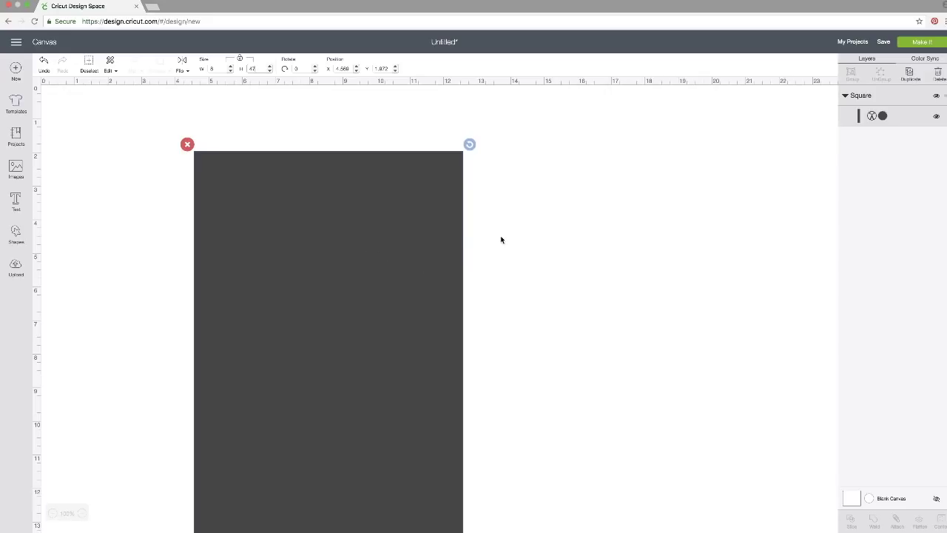
# Move the tall rectangle to the middle of the canvas, at about X 41.8, Y 1.5 inches
pyautogui.scroll(-2, 388, 263)
pyautogui.scroll(2, 388, 263)
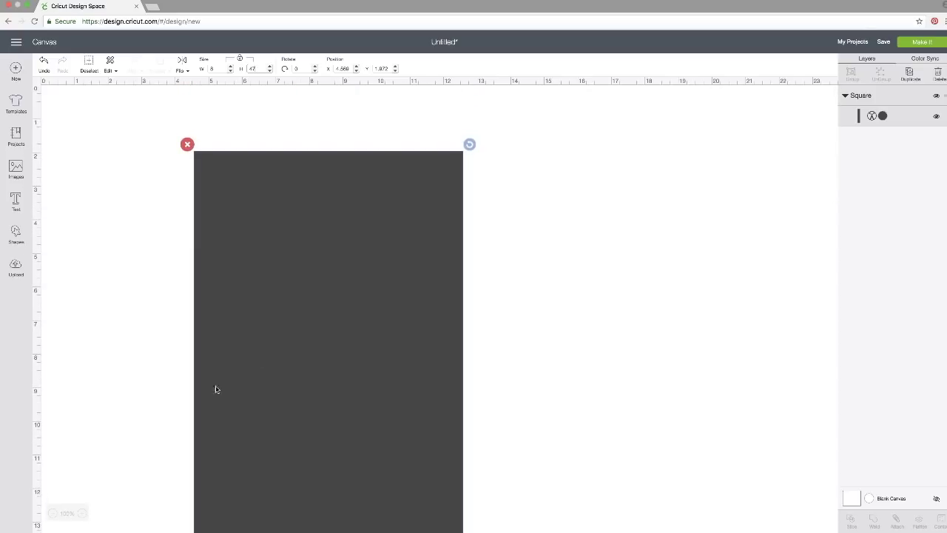
pyautogui.click(52, 514)
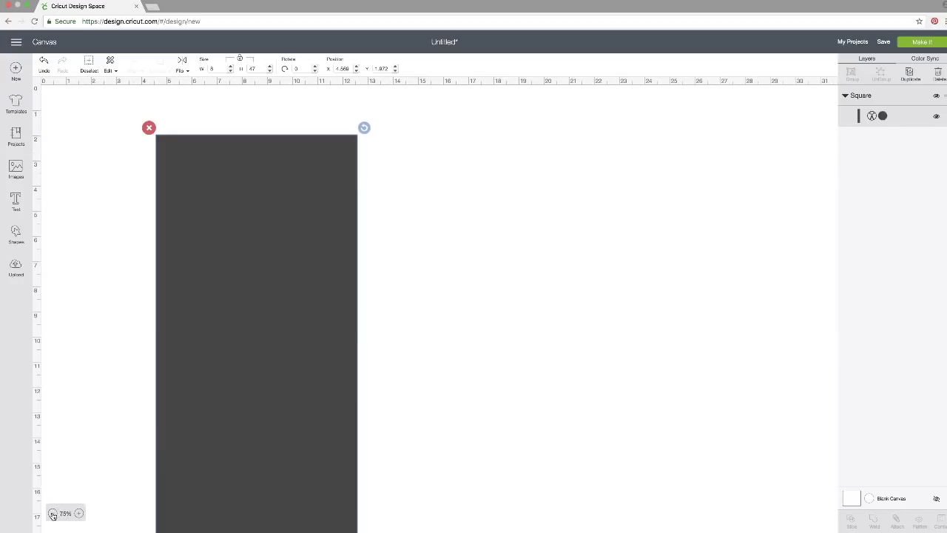
pyautogui.click(53, 514)
pyautogui.click(53, 513)
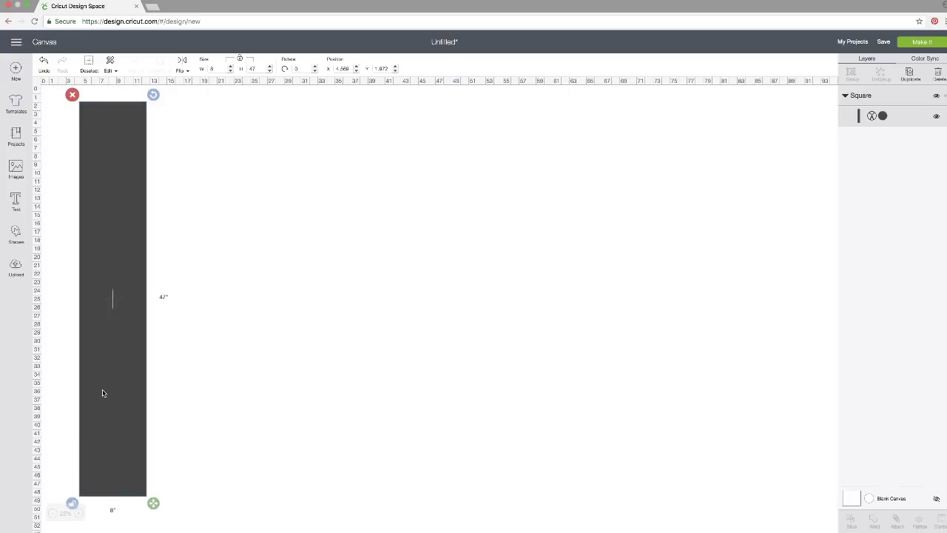
pyautogui.moveTo(102, 377); pyautogui.dragTo(414, 368)
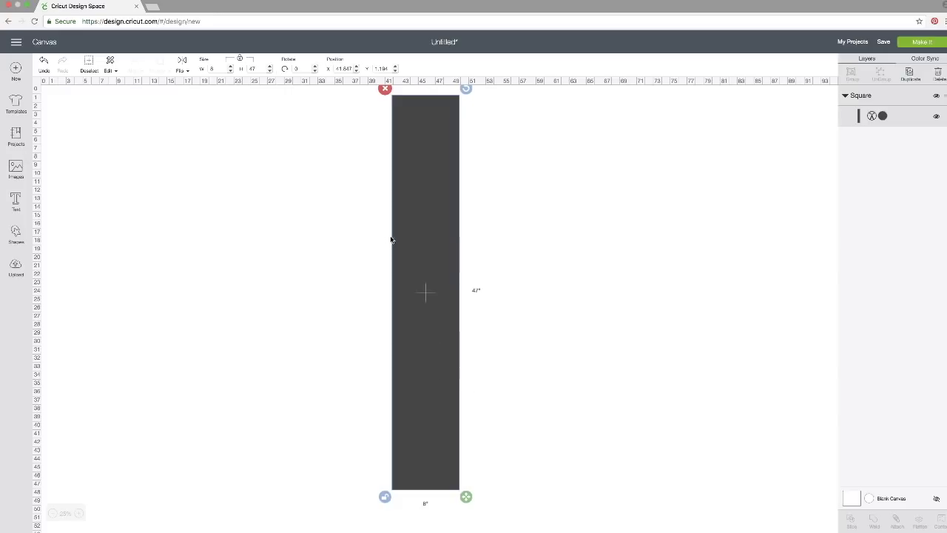
pyautogui.moveTo(428, 242); pyautogui.dragTo(426, 244)
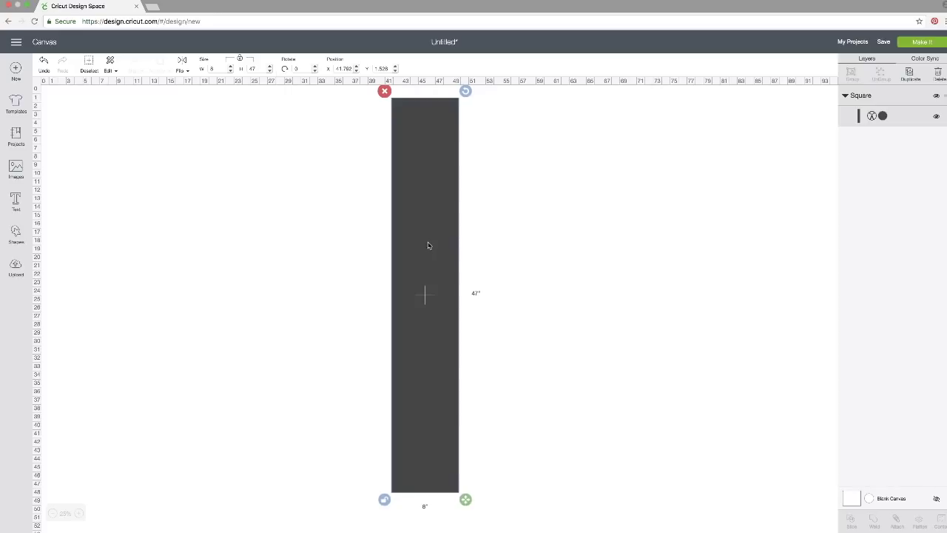
# Change the tall rectangle's color to white and reselect it on the canvas
pyautogui.click(859, 117)
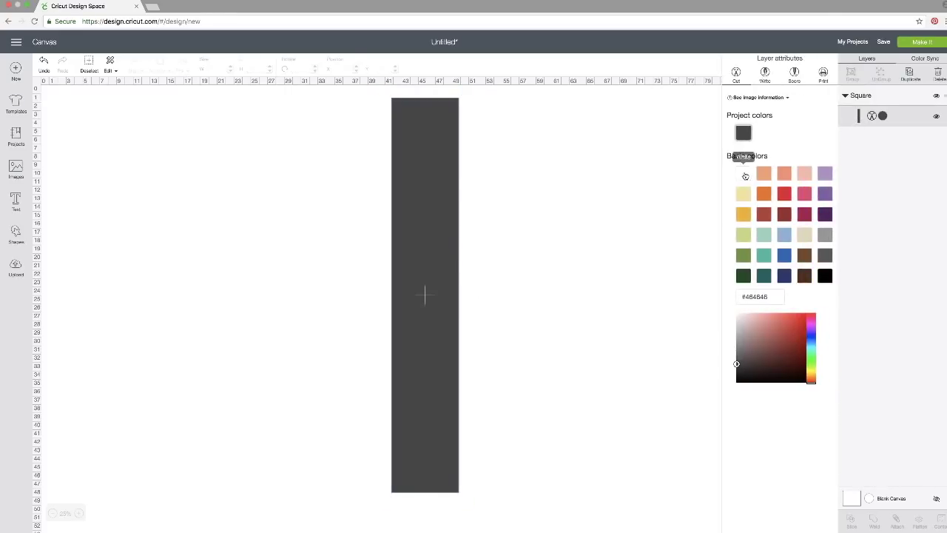
pyautogui.click(744, 175)
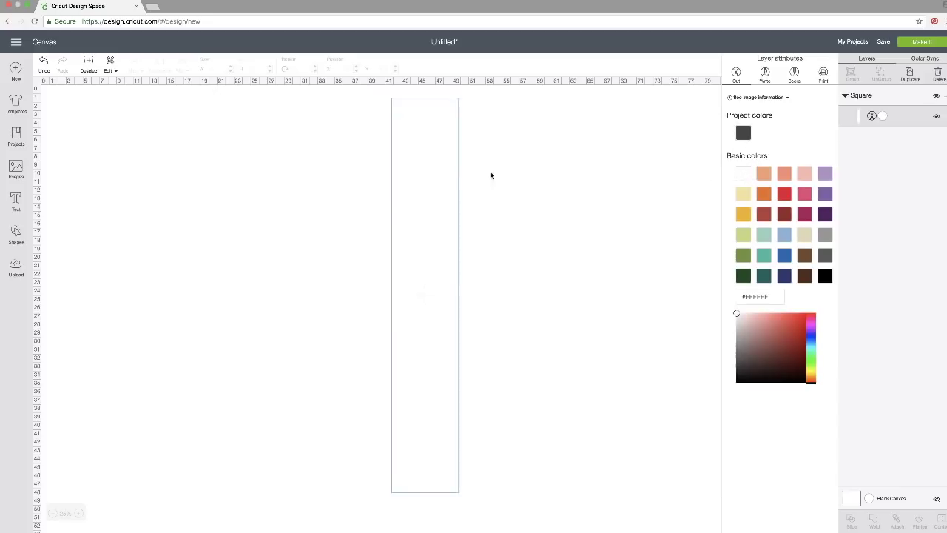
pyautogui.click(440, 186)
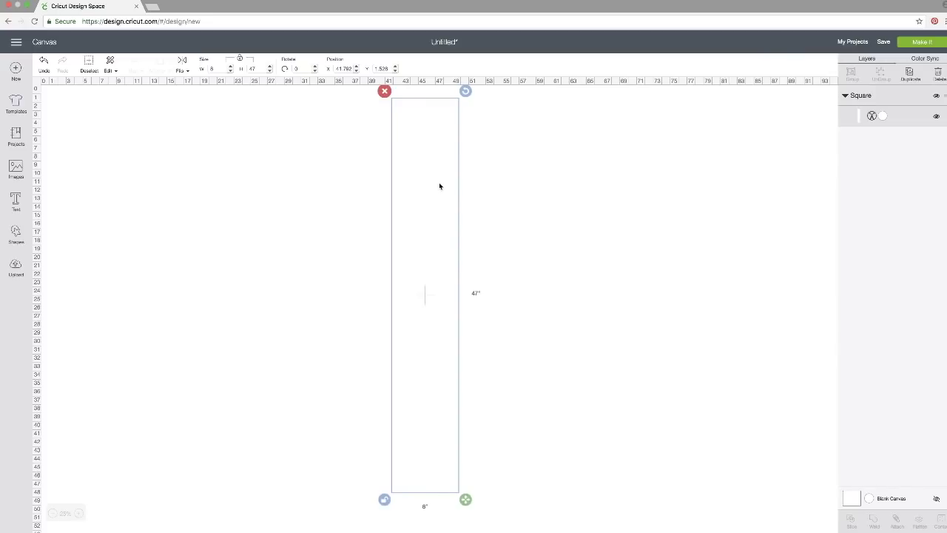
# Duplicate the white rectangle, enlarge the copy to about 8.4 by 49.6 inches around the original, and send it to the back
pyautogui.click(910, 72)
pyautogui.moveTo(470, 503); pyautogui.dragTo(506, 526)
pyautogui.moveTo(452, 469); pyautogui.dragTo(450, 465)
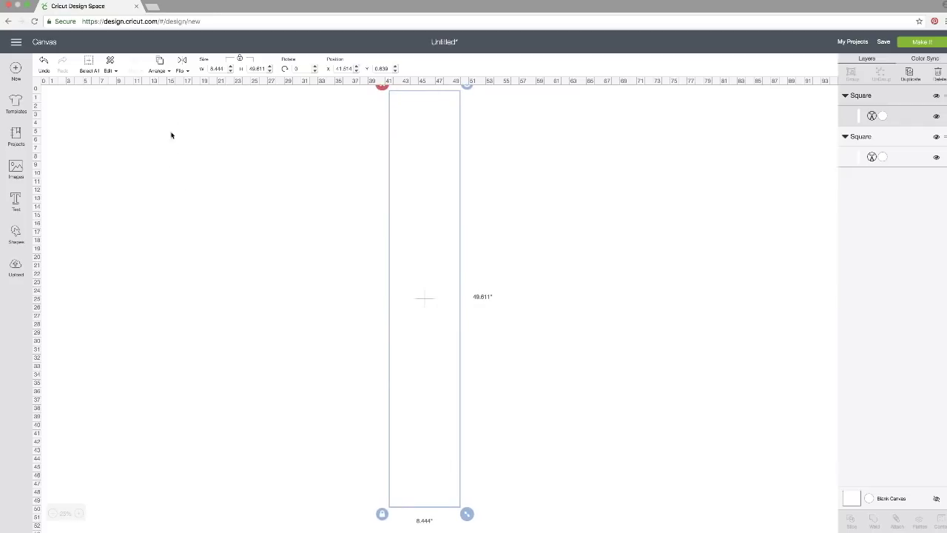
pyautogui.click(160, 69)
pyautogui.click(156, 88)
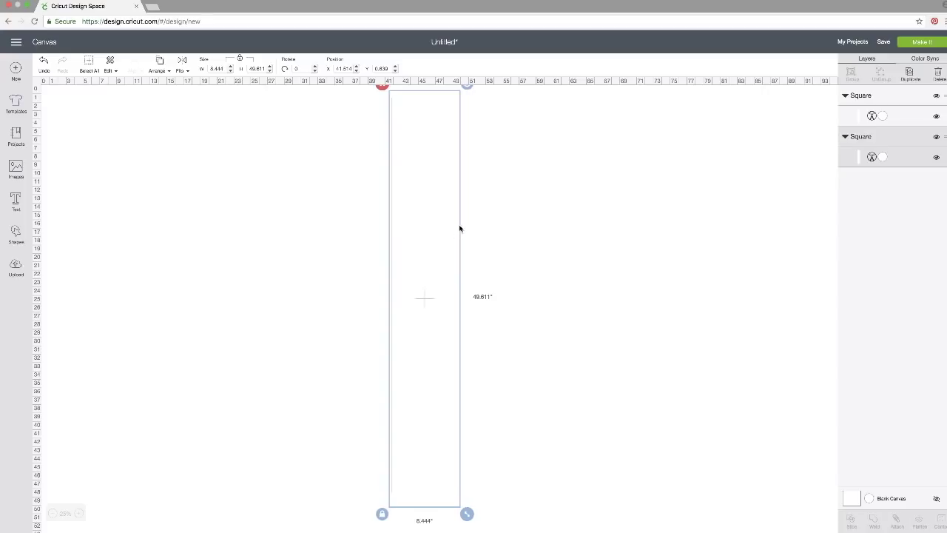
# Resize the back rectangle to about 8.6 by 48.8 inches without keeping proportions and color it black as a border
pyautogui.moveTo(465, 516); pyautogui.dragTo(469, 509)
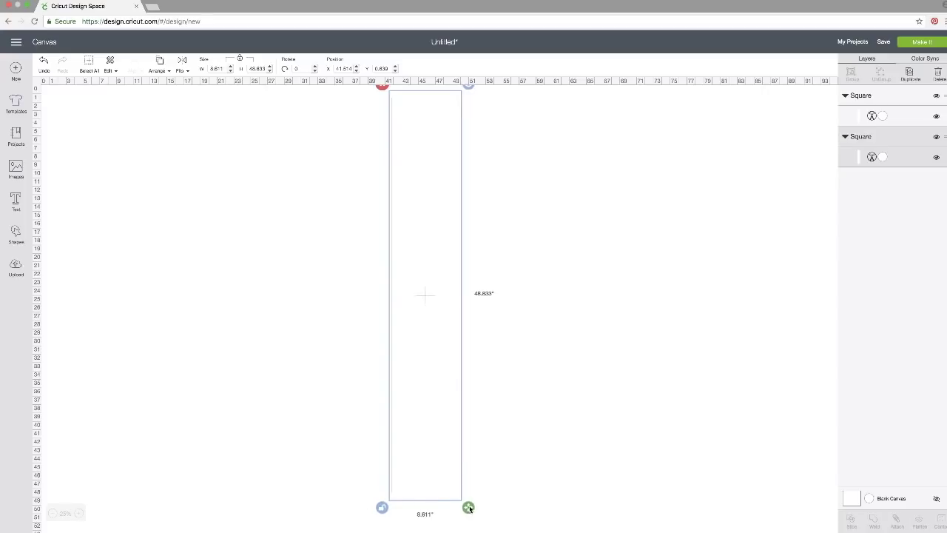
pyautogui.click(859, 157)
pyautogui.click(825, 273)
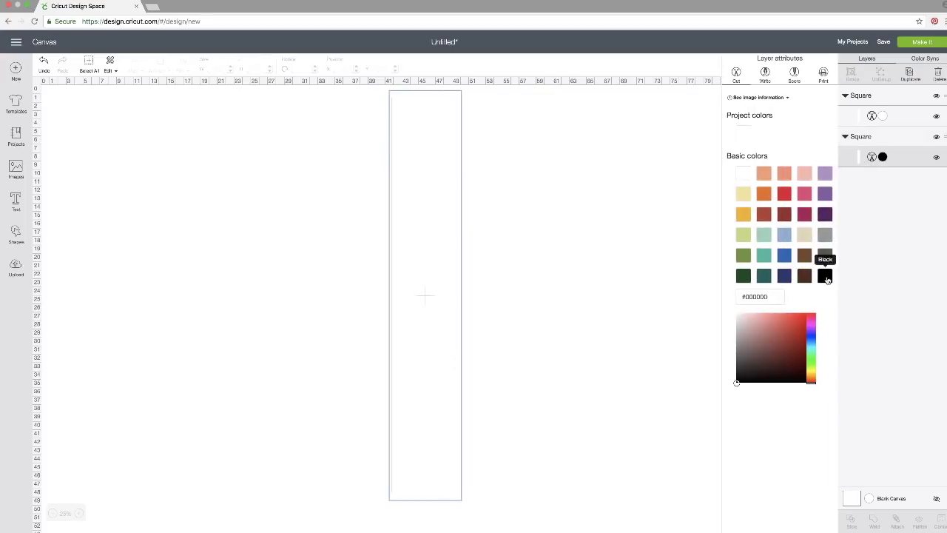
pyautogui.click(542, 244)
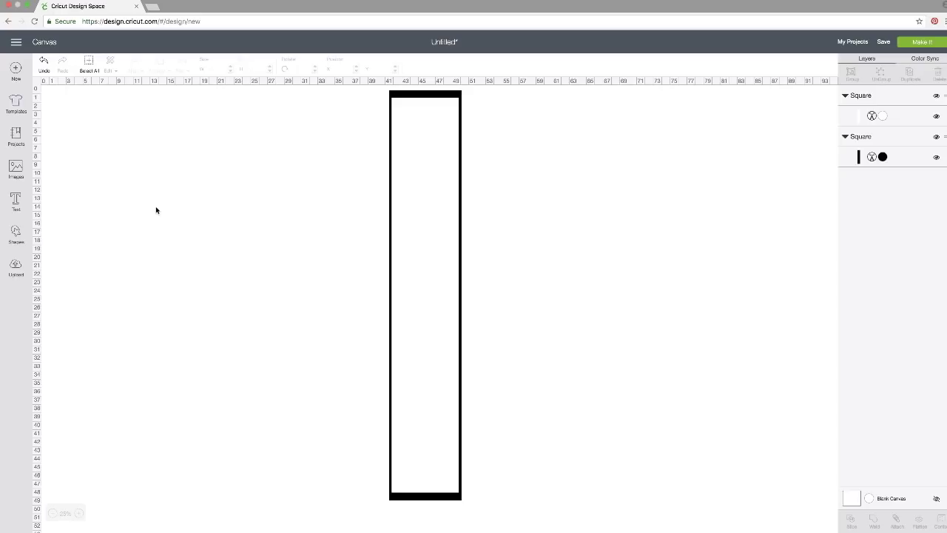
# Add the text "W", place it at the top of the white rectangle, and enlarge it to about 7.2 inches wide
pyautogui.click(16, 201)
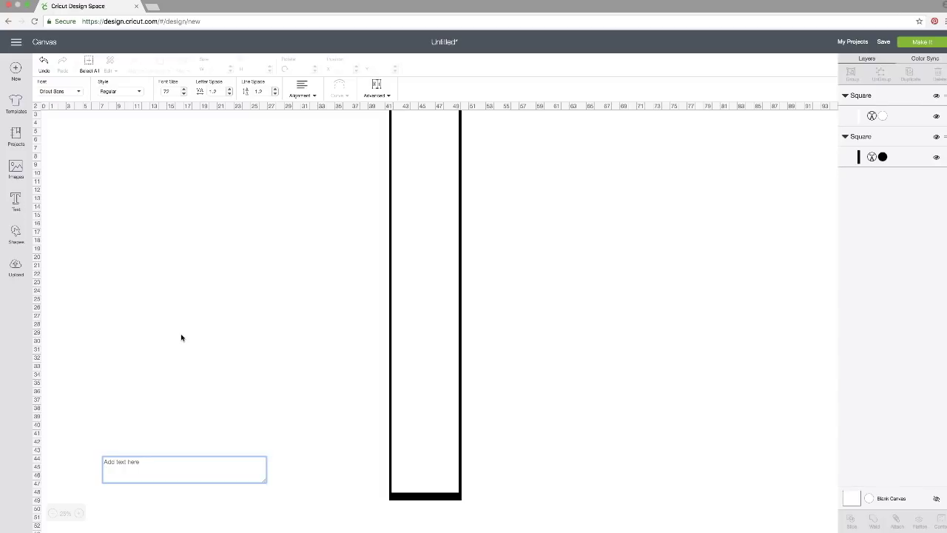
pyautogui.write('W')
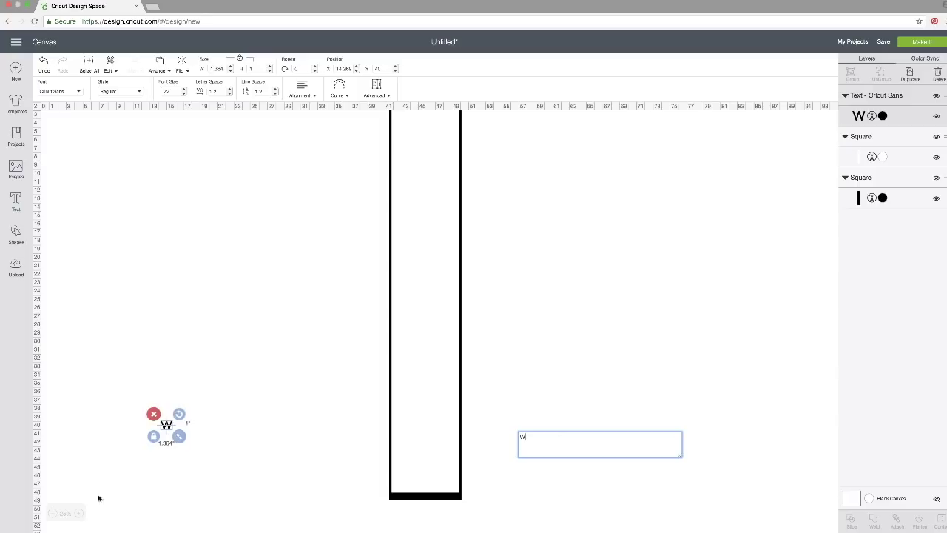
pyautogui.moveTo(167, 426); pyautogui.dragTo(463, 161)
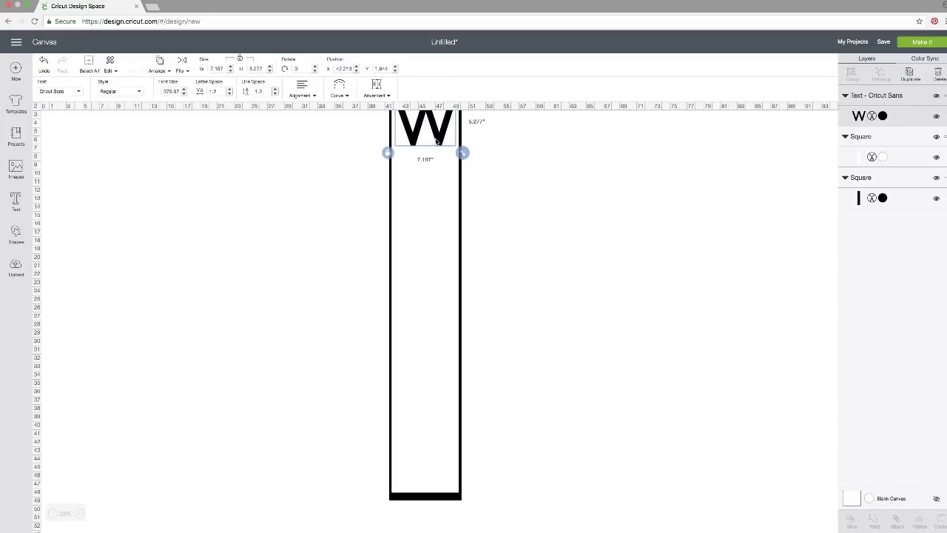
# Change the font of the letter W to Cake Basics
pyautogui.click(79, 95)
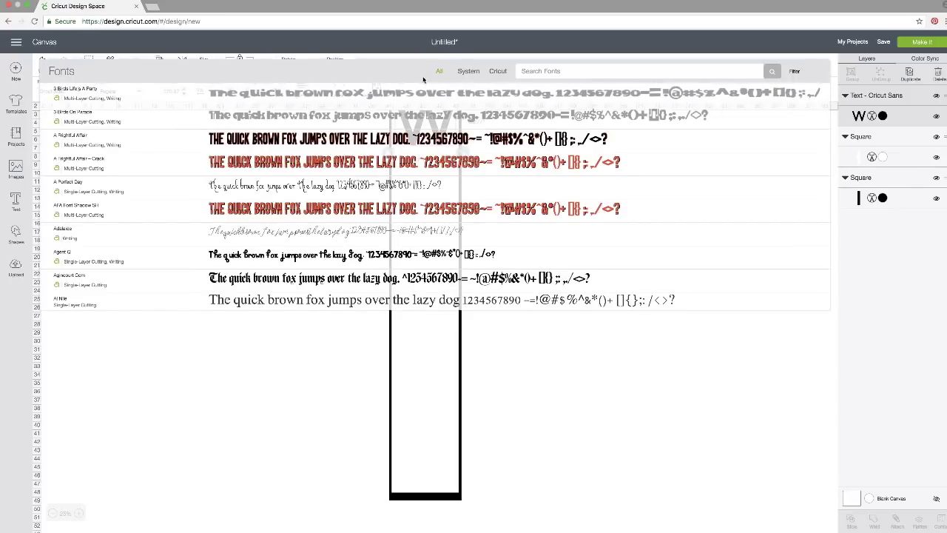
pyautogui.write('CAKE')
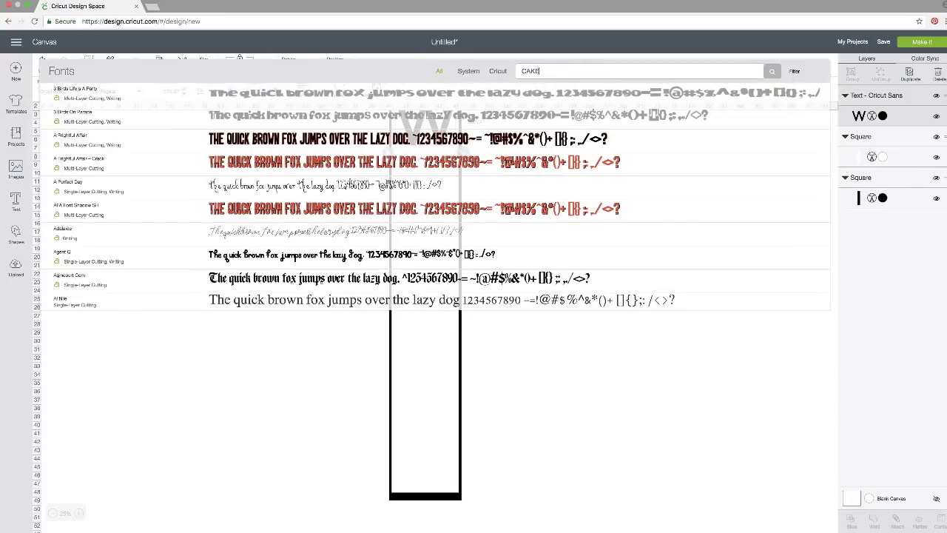
pyautogui.write(' BASICS')
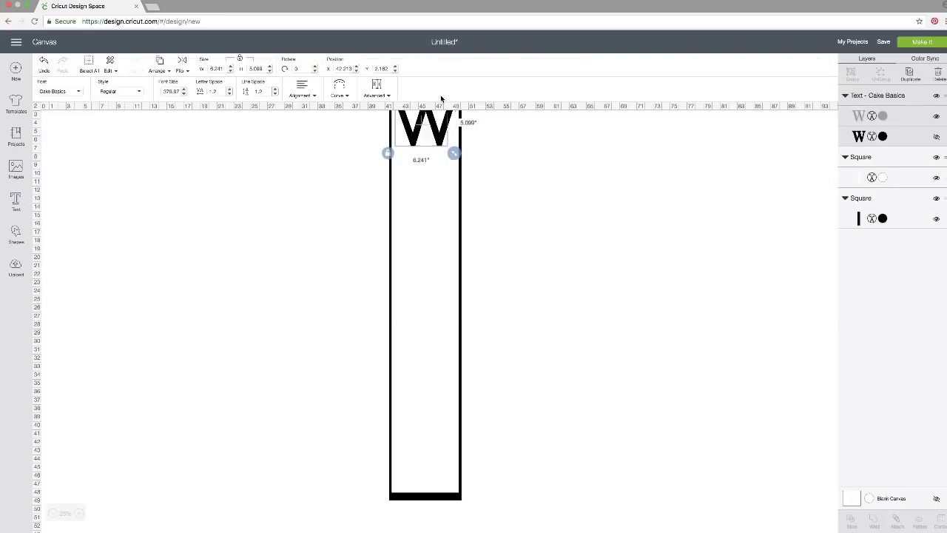
# Enlarge the W to about 7.3 by 6 inches and center it between the board's side borders
pyautogui.click(437, 205)
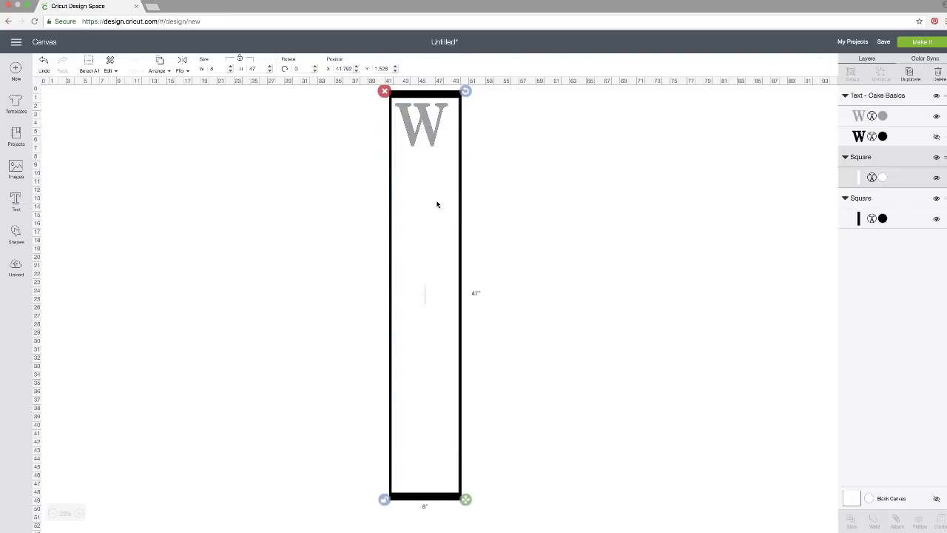
pyautogui.click(426, 127)
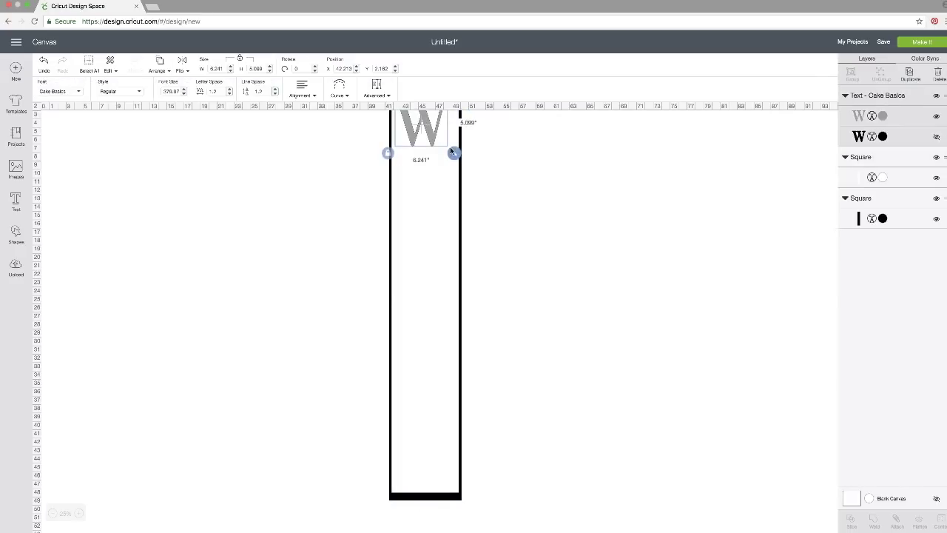
pyautogui.moveTo(452, 152)
pyautogui.mouseDown()
pyautogui.moveTo(463, 159)
pyautogui.moveTo(437, 142)
pyautogui.mouseUp()
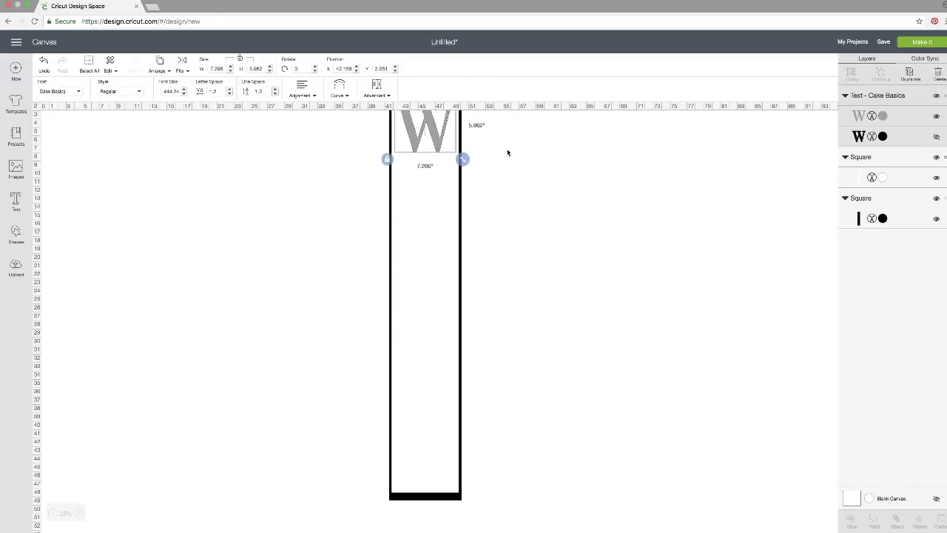
pyautogui.click(508, 151)
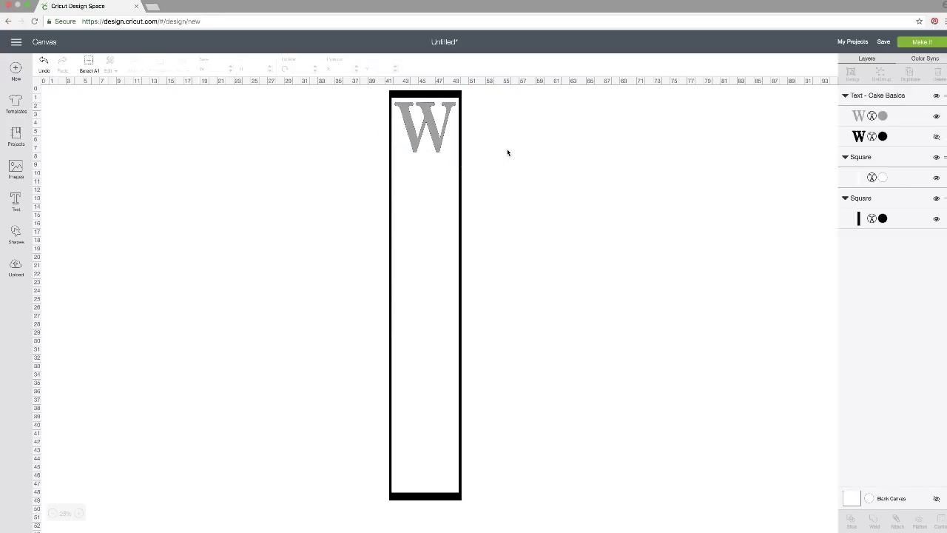
# Duplicate the W and place the copy beside the board at about X 56.8, Y 3.2 inches
pyautogui.click(435, 142)
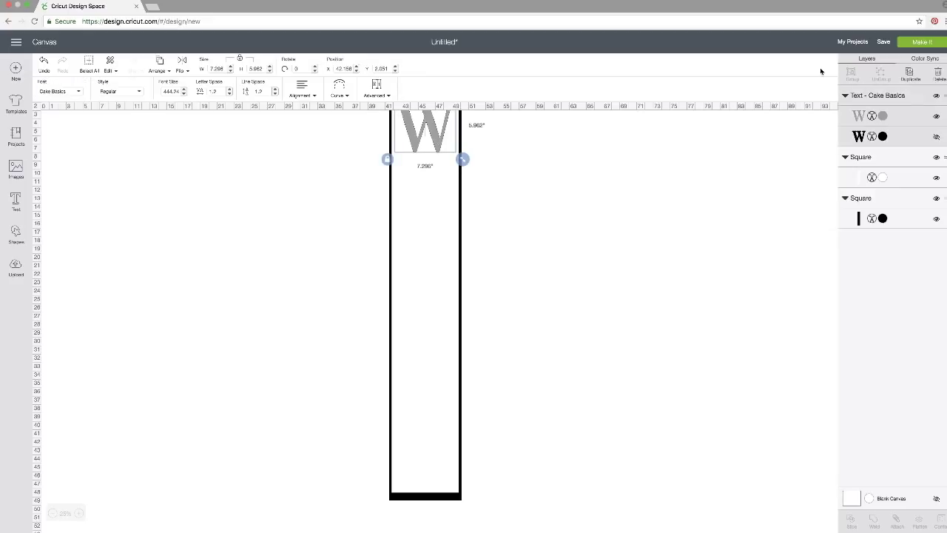
pyautogui.click(910, 74)
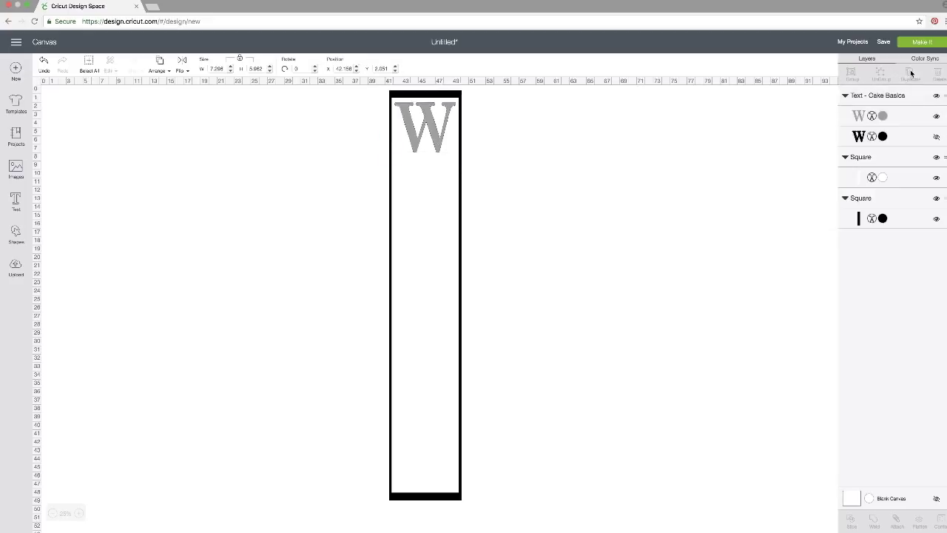
pyautogui.moveTo(441, 153); pyautogui.dragTo(560, 155)
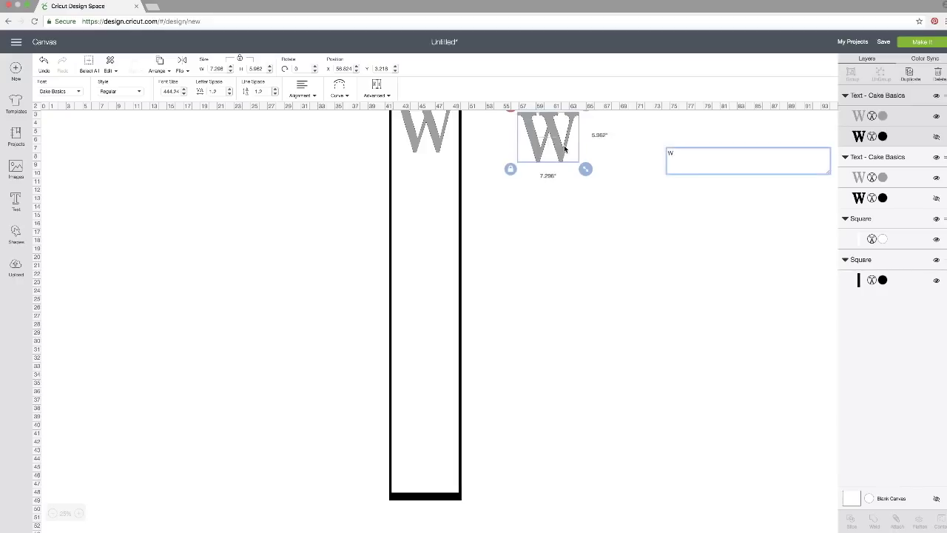
# Replace the text of the duplicated W with the letters E, L, C, O, M, E, each on its own line
pyautogui.press('BackSpace')
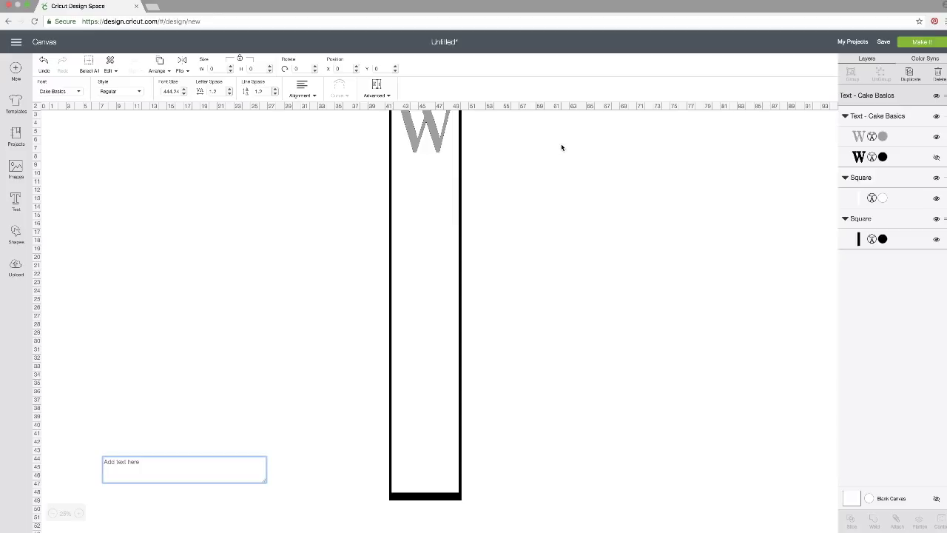
pyautogui.write('E')
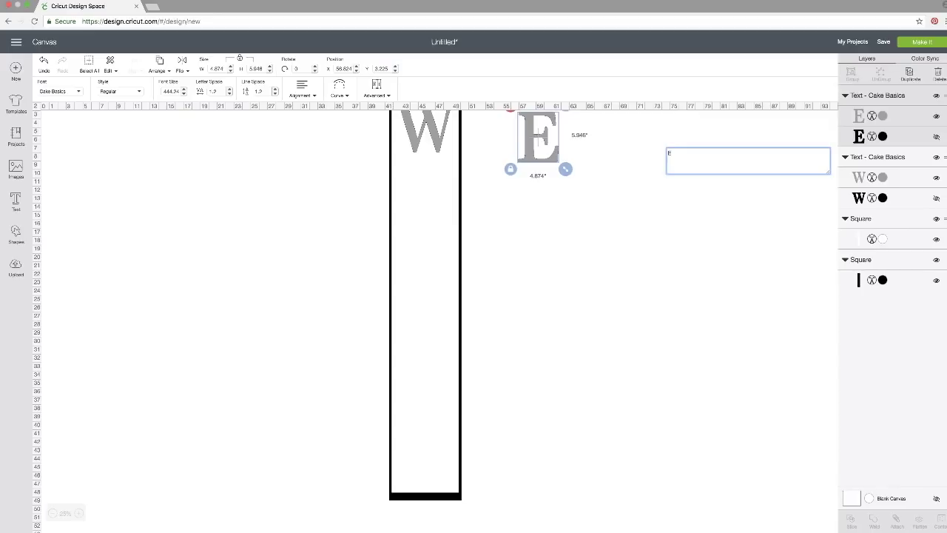
pyautogui.press('Return')
pyautogui.write('L')
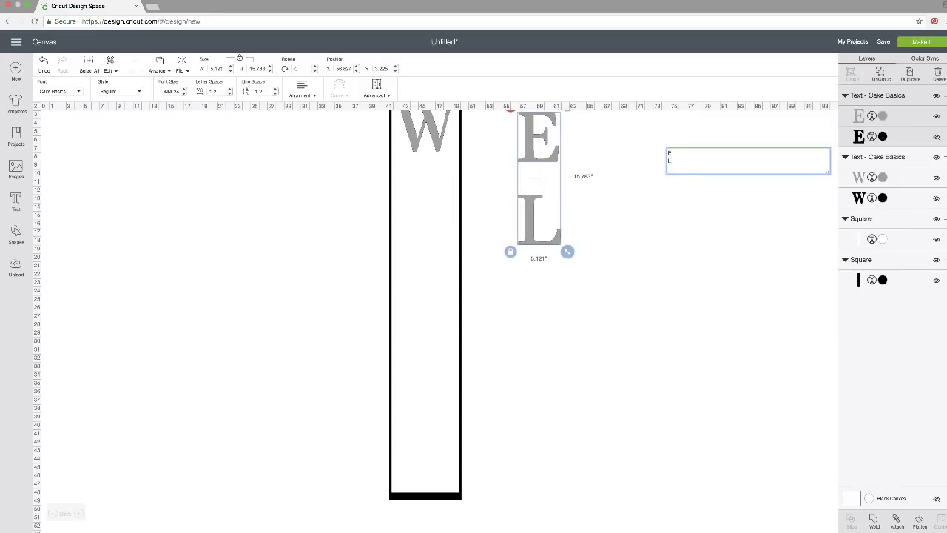
pyautogui.press('Return')
pyautogui.write('C')
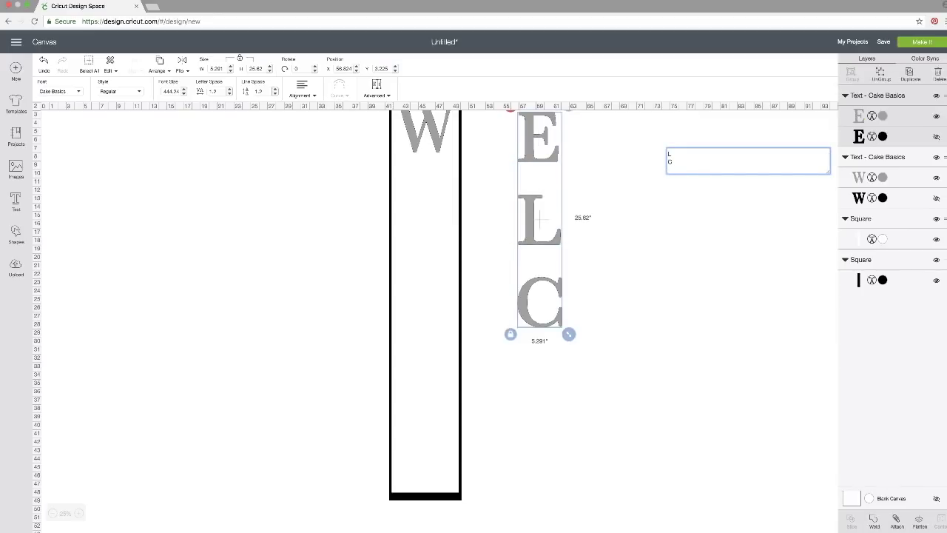
pyautogui.press('Return')
pyautogui.write('O')
pyautogui.press('Return')
pyautogui.write('M')
pyautogui.press('Return')
pyautogui.write('E')
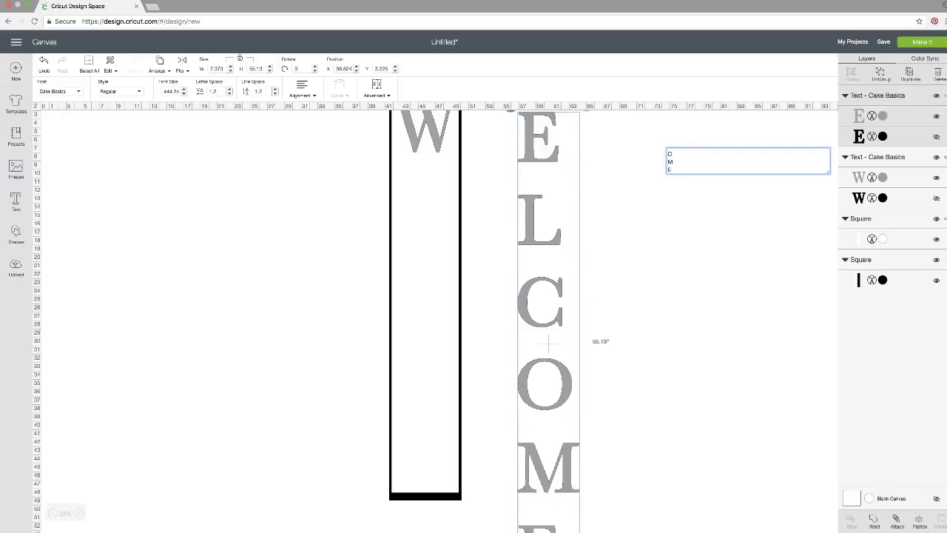
# Move the stacked ELCOME text onto the board directly below the W, at about X 42.2, Y 8.5 inches, and center-align its lines
pyautogui.click(631, 225)
pyautogui.moveTo(529, 219); pyautogui.dragTo(405, 264)
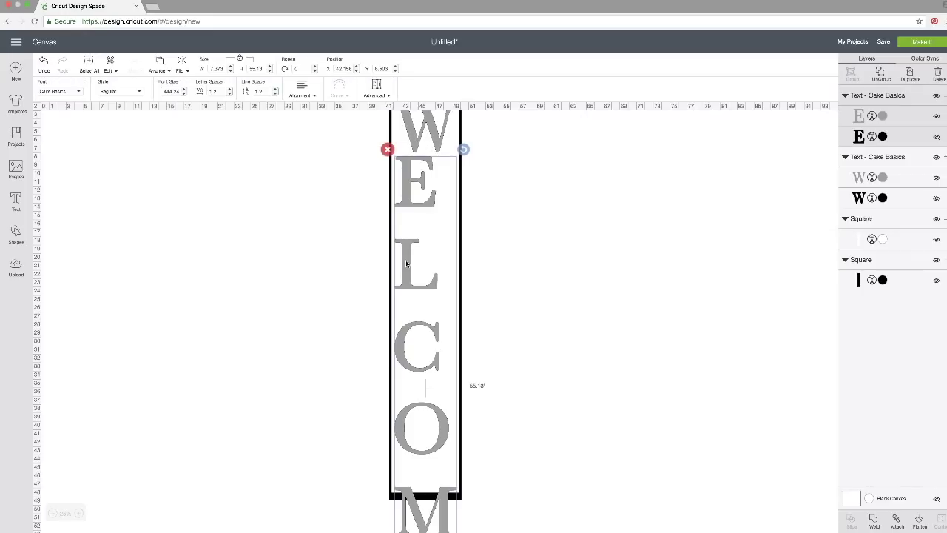
pyautogui.click(308, 92)
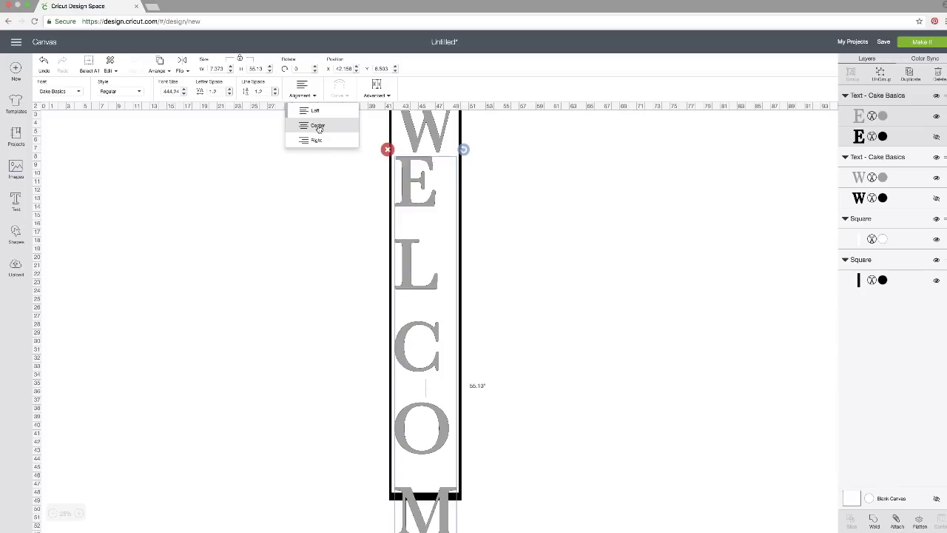
pyautogui.click(318, 126)
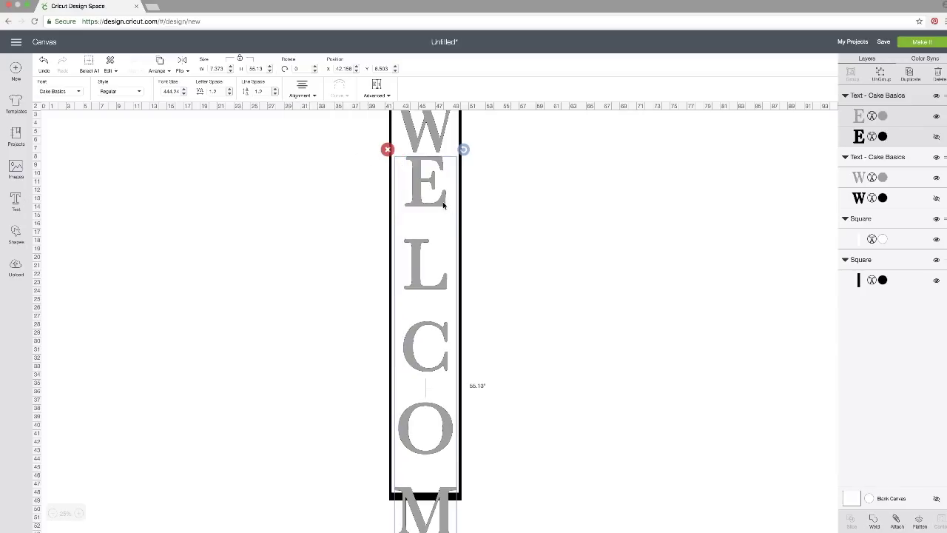
# Reduce the line spacing of the stacked ELCOME text to -4.3 so all letters fit within the board
pyautogui.scroll(-5, 512, 236)
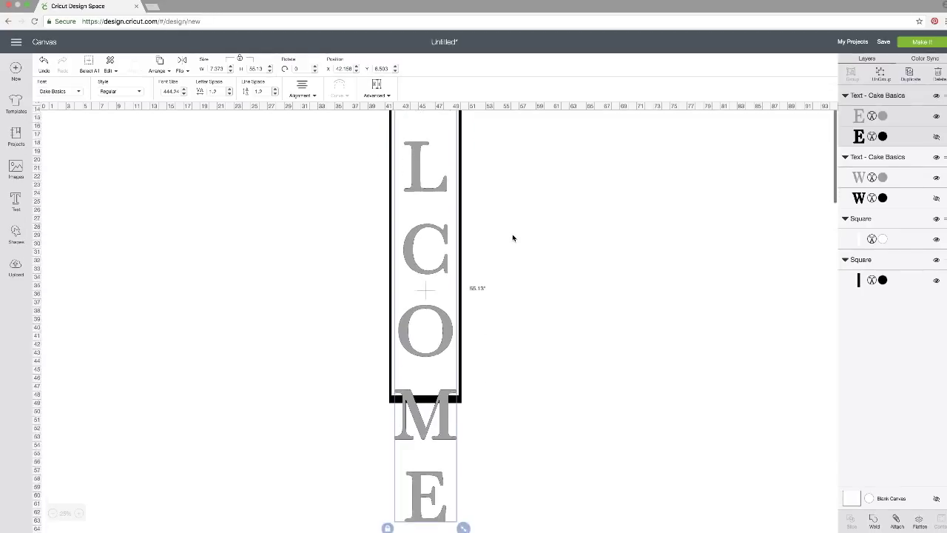
pyautogui.scroll(5, 513, 237)
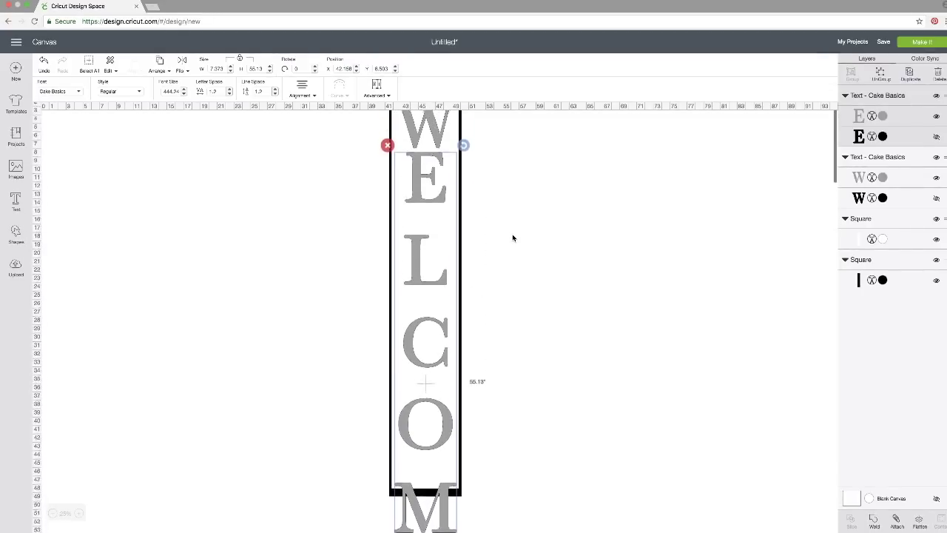
pyautogui.scroll(-6, 512, 238)
pyautogui.scroll(5, 513, 237)
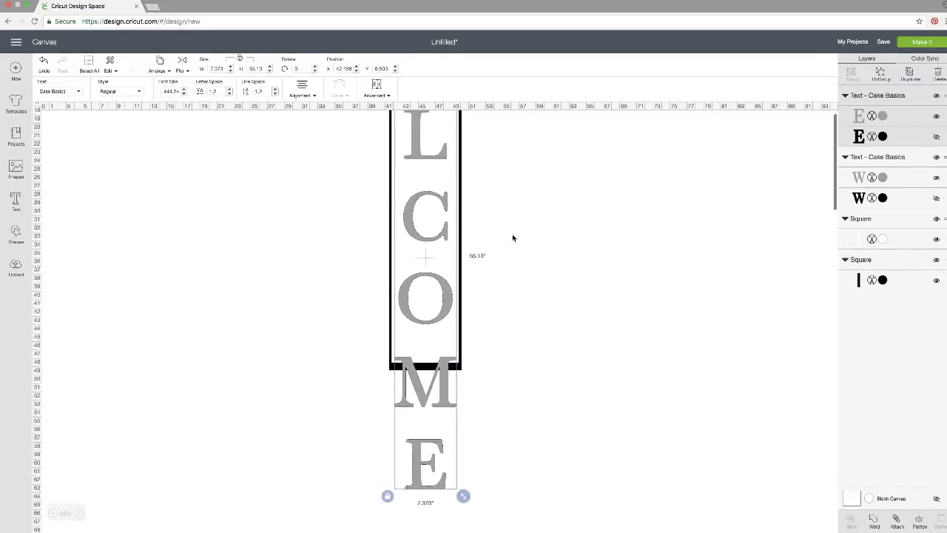
pyautogui.scroll(1, 512, 238)
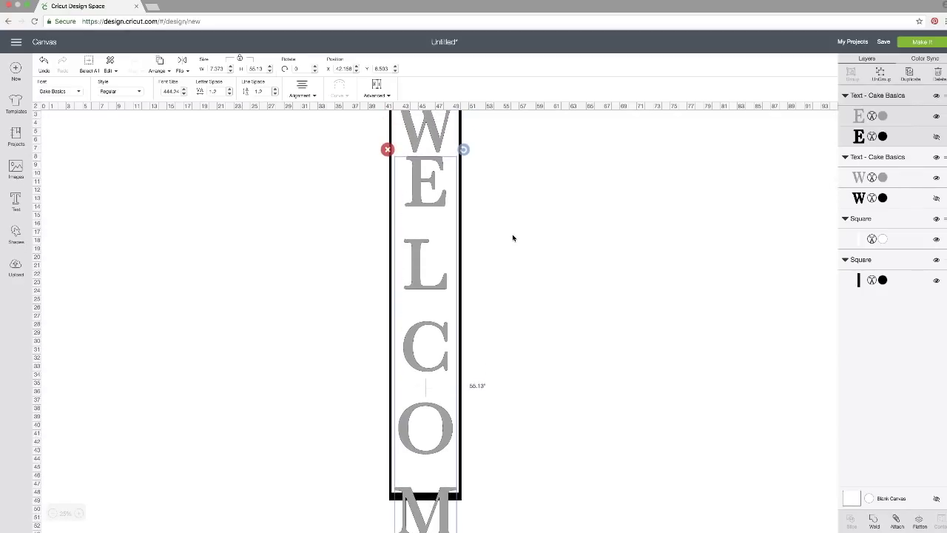
pyautogui.click(275, 95)
pyautogui.click(275, 96)
pyautogui.click(275, 95)
pyautogui.click(275, 95)
pyautogui.click(275, 95)
pyautogui.click(275, 96)
pyautogui.click(275, 96)
pyautogui.click(275, 95)
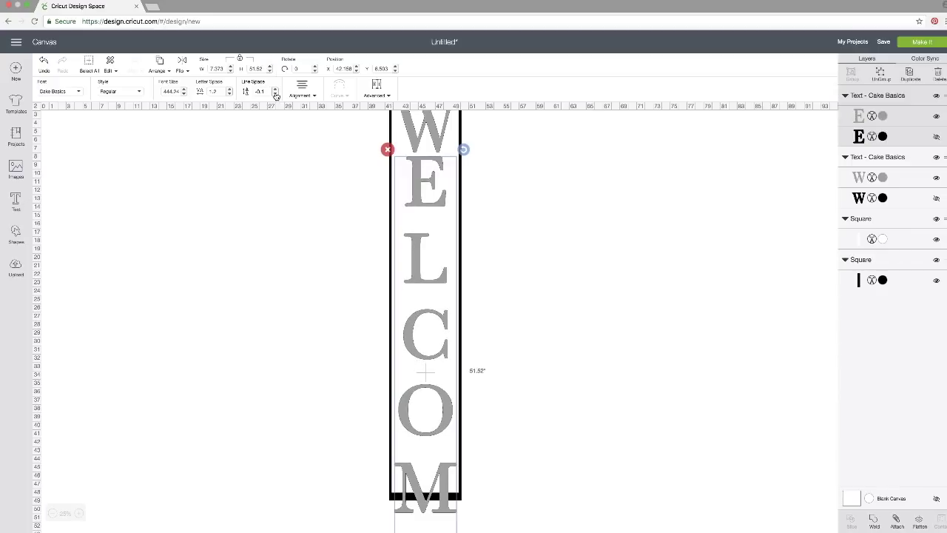
pyautogui.click(275, 95)
pyautogui.click(275, 96)
pyautogui.click(276, 95)
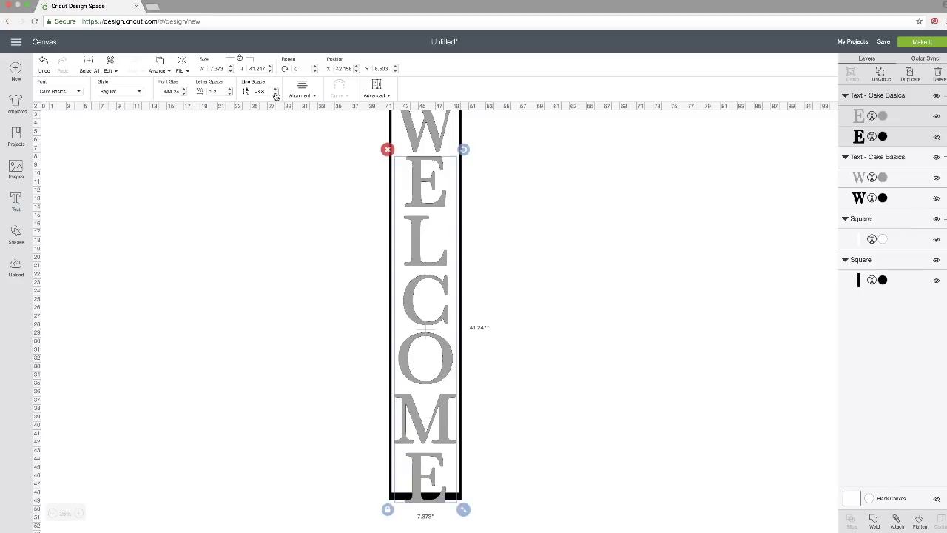
pyautogui.click(275, 95)
pyautogui.click(275, 95)
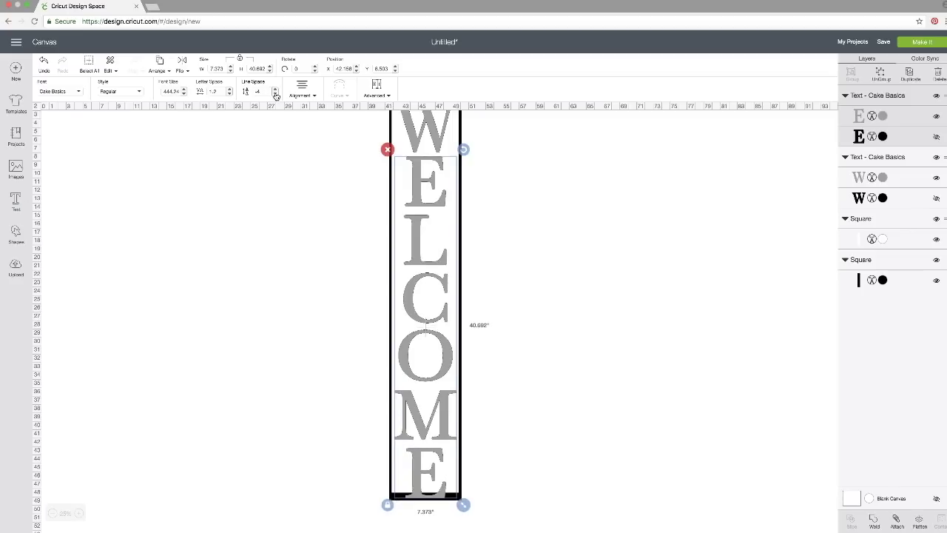
pyautogui.click(275, 96)
pyautogui.click(275, 95)
pyautogui.click(275, 96)
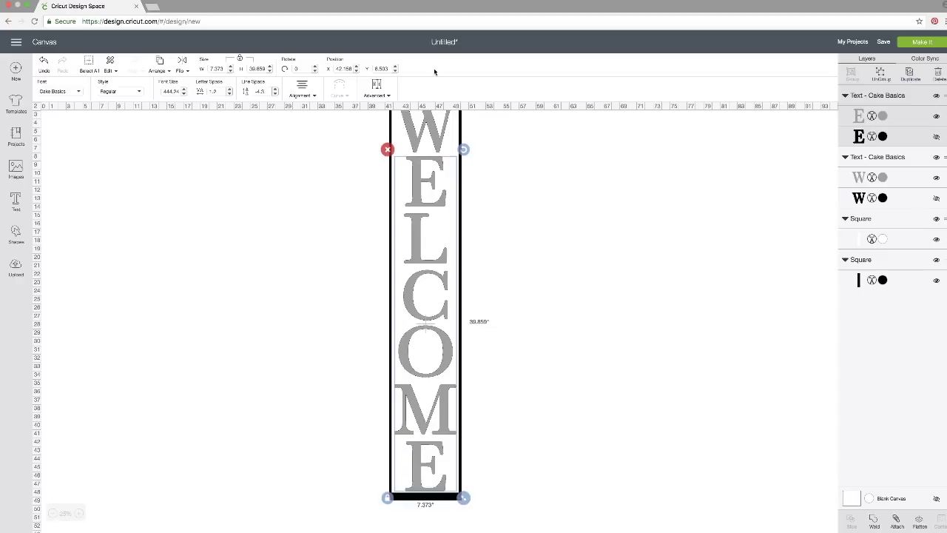
pyautogui.click(533, 193)
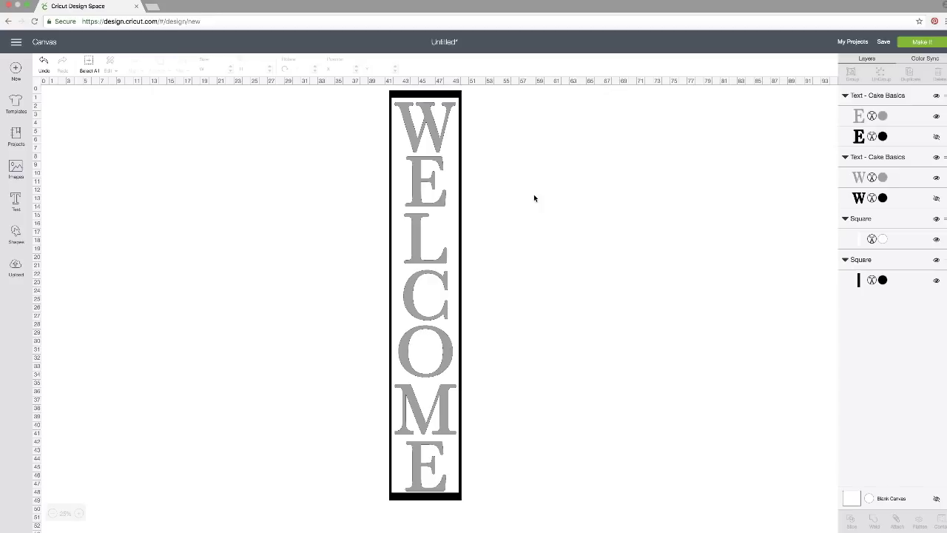
# Ungroup the stacked ELCOME text into individual letters
pyautogui.click(445, 404)
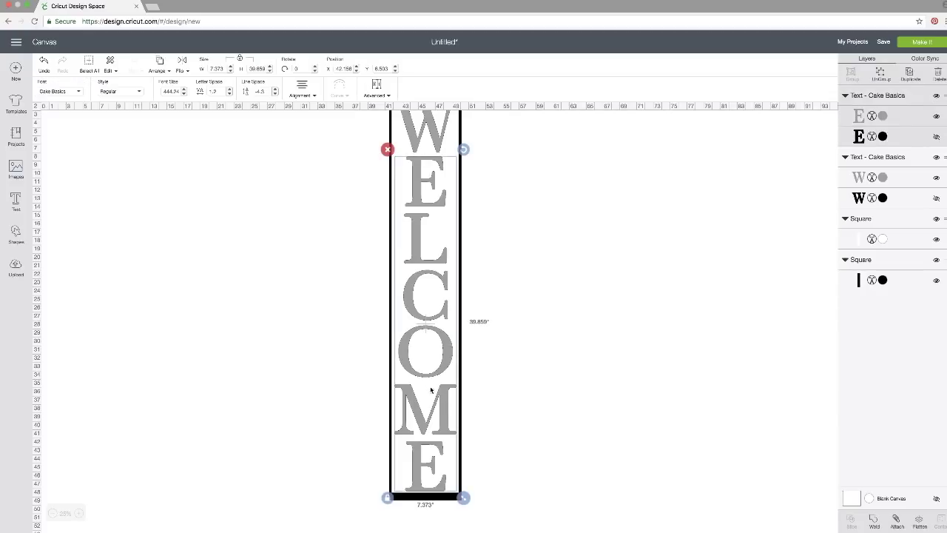
pyautogui.click(380, 98)
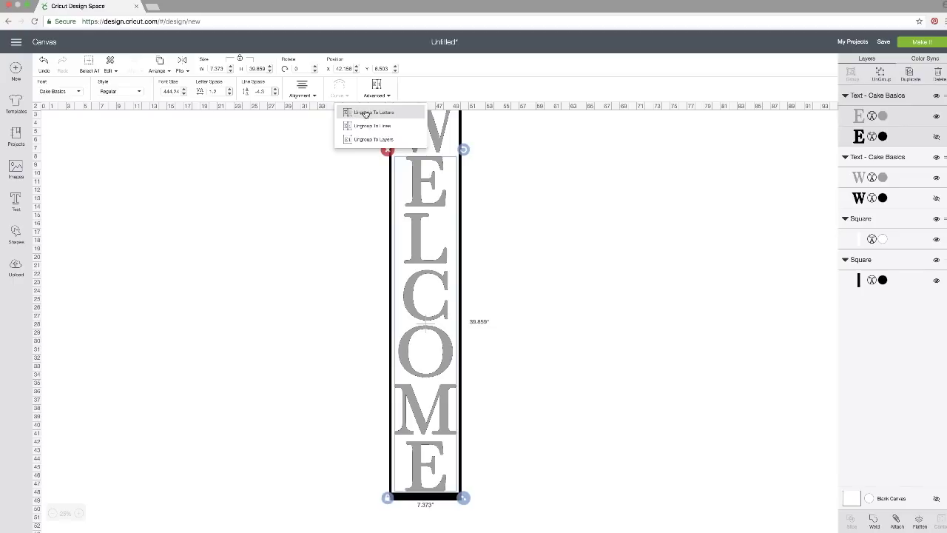
pyautogui.click(369, 113)
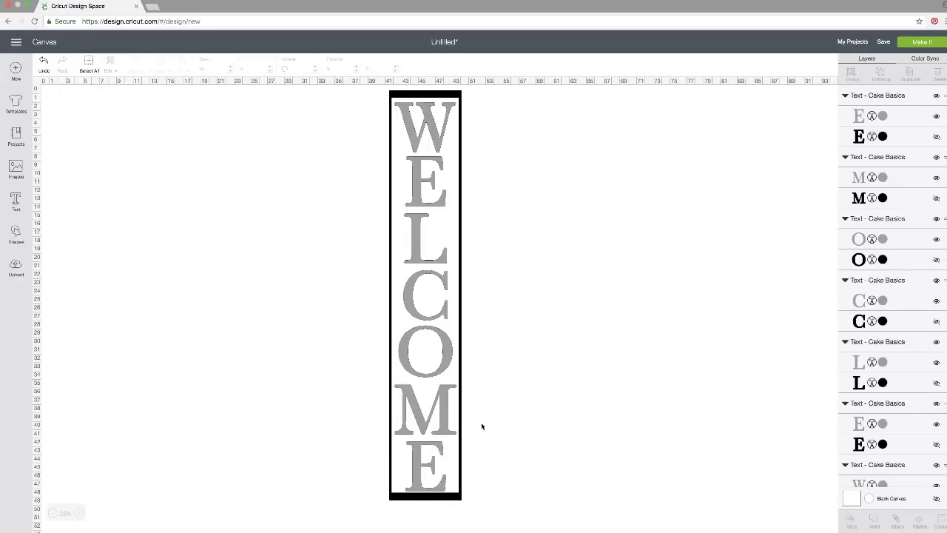
# Narrow the letter M to a width of 6.5 inches, without scaling its height
pyautogui.click(444, 415)
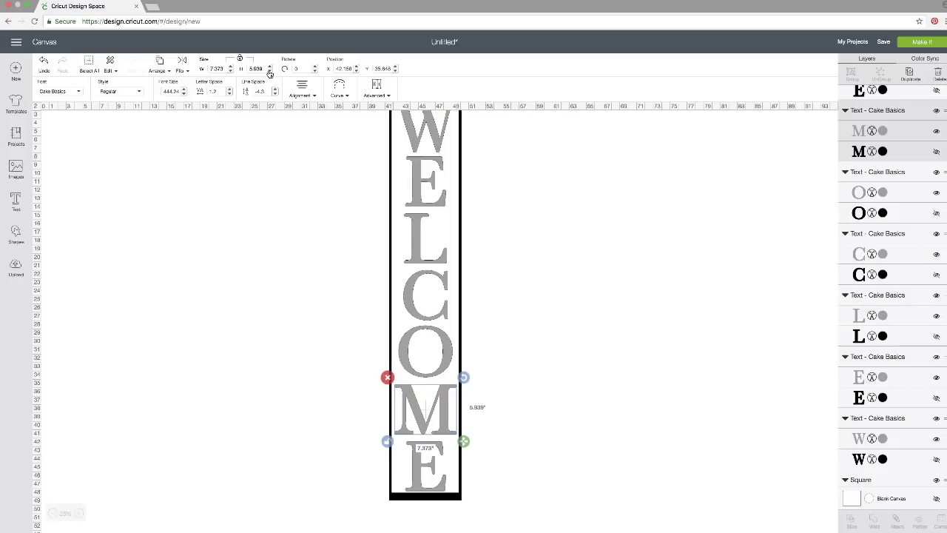
pyautogui.click(231, 72)
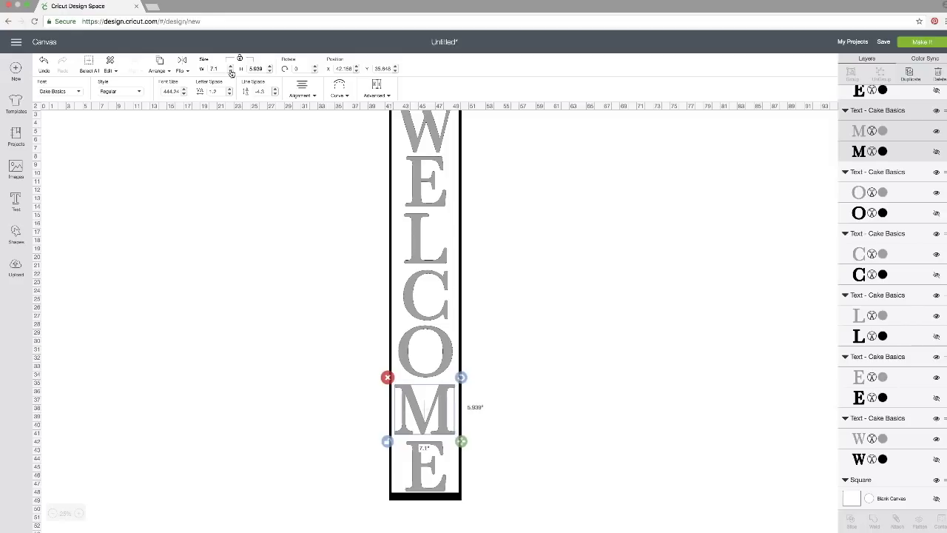
pyautogui.click(231, 71)
pyautogui.click(231, 71)
pyautogui.click(231, 71)
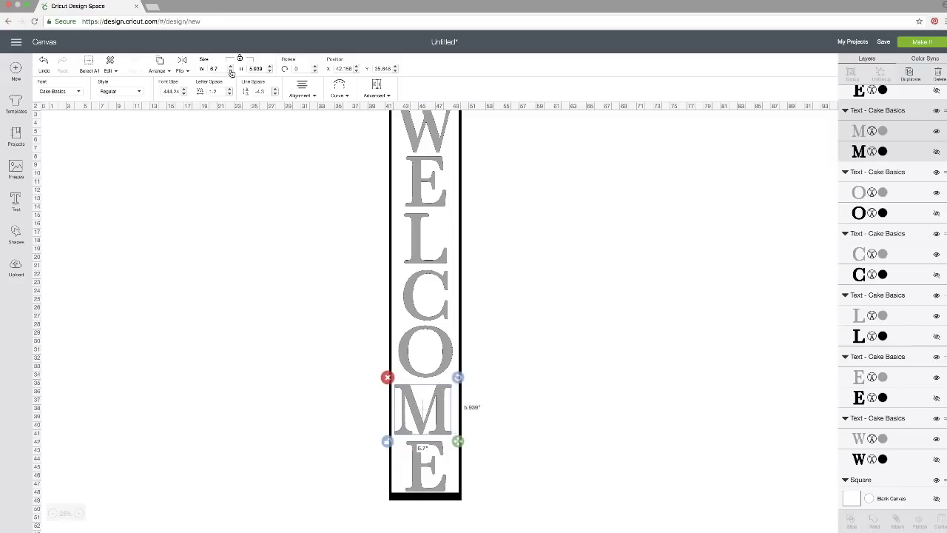
pyautogui.click(231, 71)
pyautogui.click(231, 71)
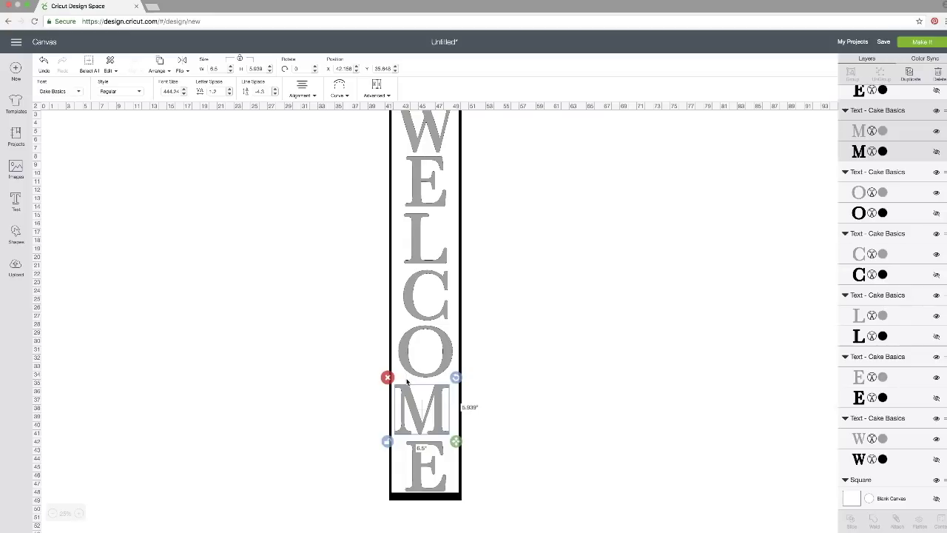
# Center the M horizontally with the white rectangle of the board
pyautogui.click(398, 323)
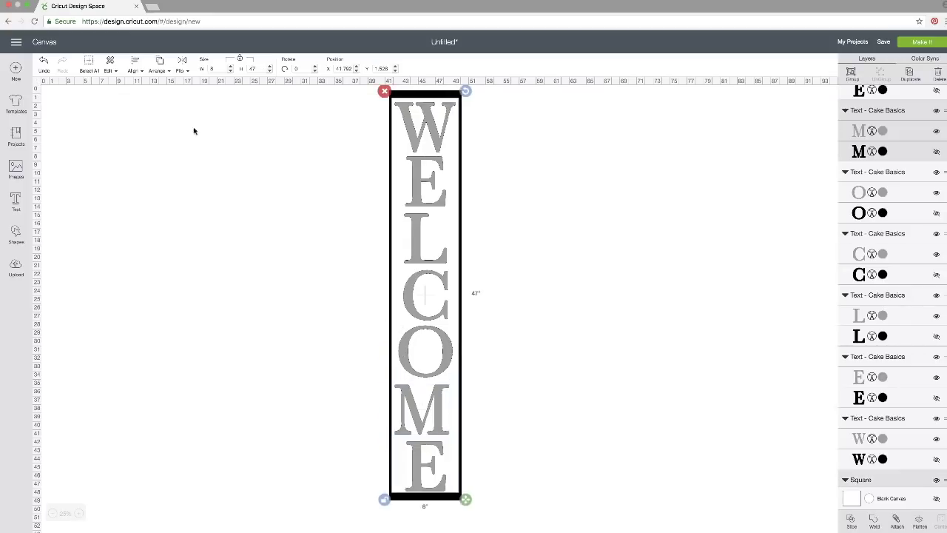
pyautogui.click(137, 68)
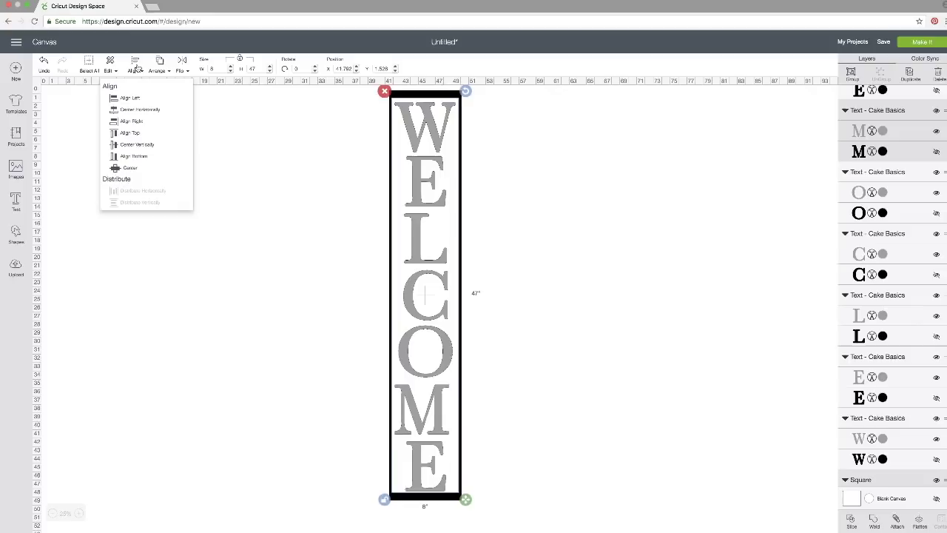
pyautogui.click(141, 108)
pyautogui.click(554, 235)
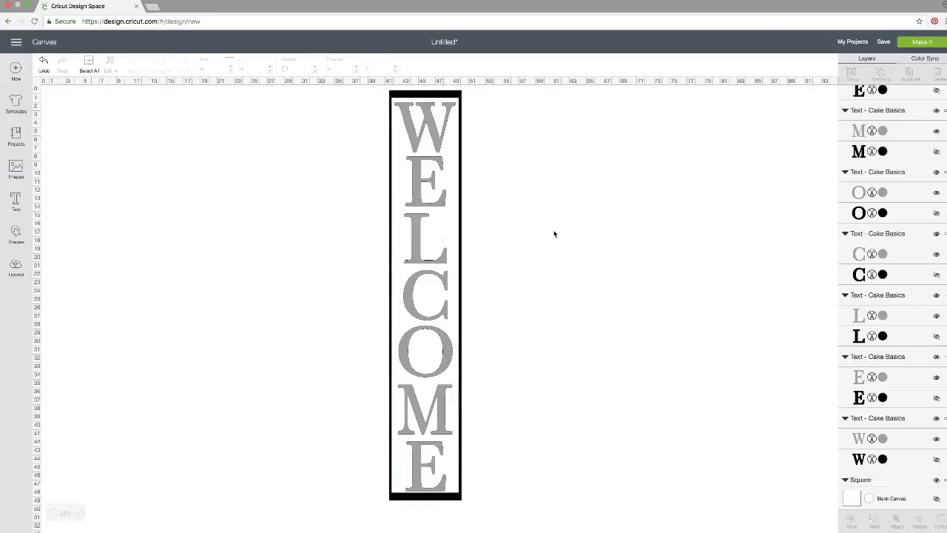
# Nudge the M slightly upward by 0.2 inches to even its spacing between the O and the last E
pyautogui.click(444, 421)
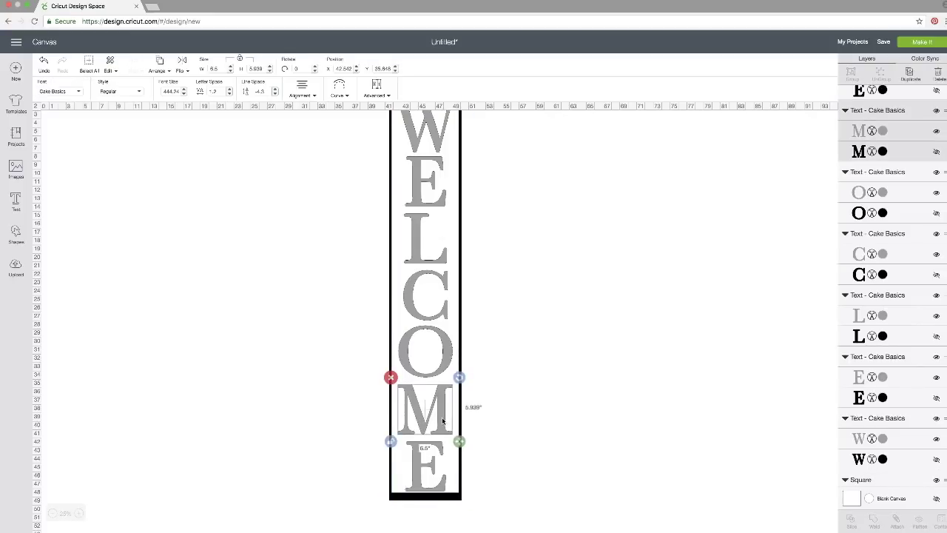
pyautogui.press('Up')
pyautogui.press('Up')
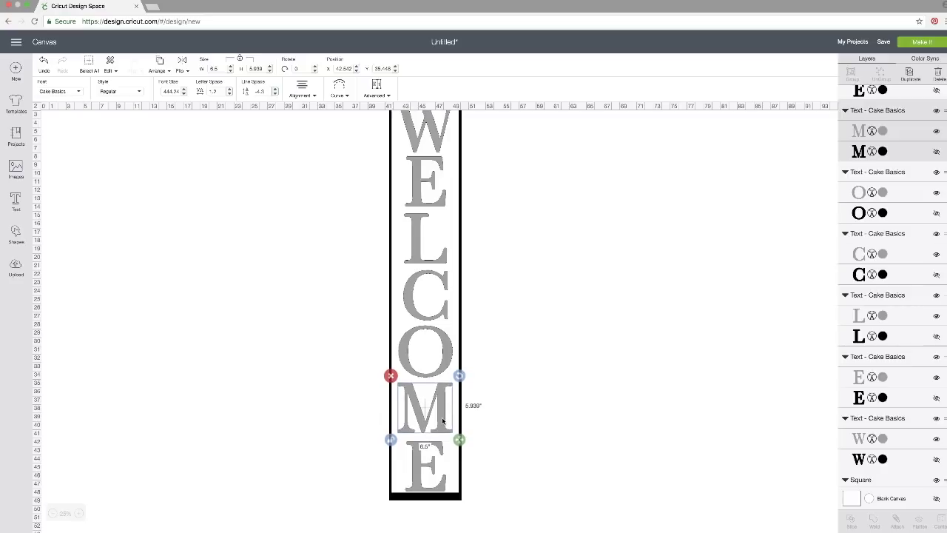
pyautogui.click(522, 398)
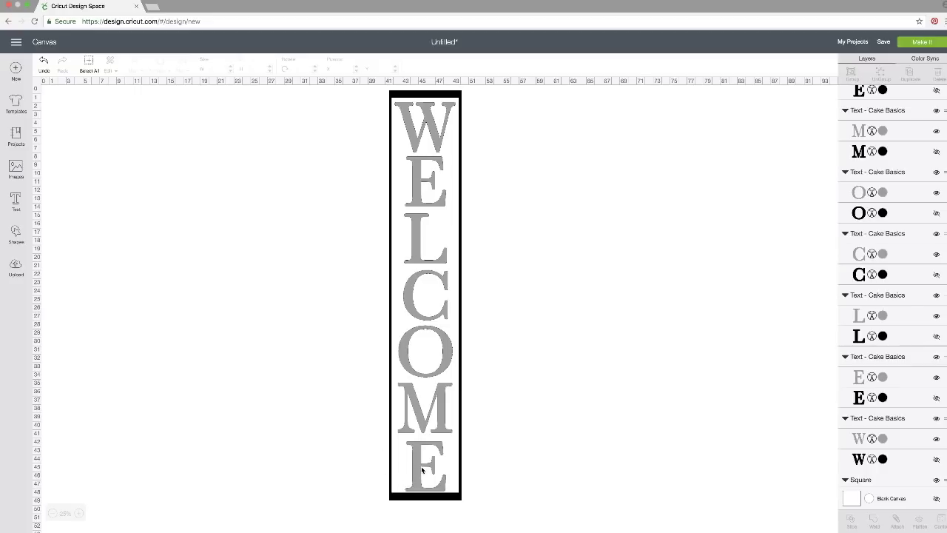
# Attach the top three letters W, E and L to each other
pyautogui.click(408, 129)
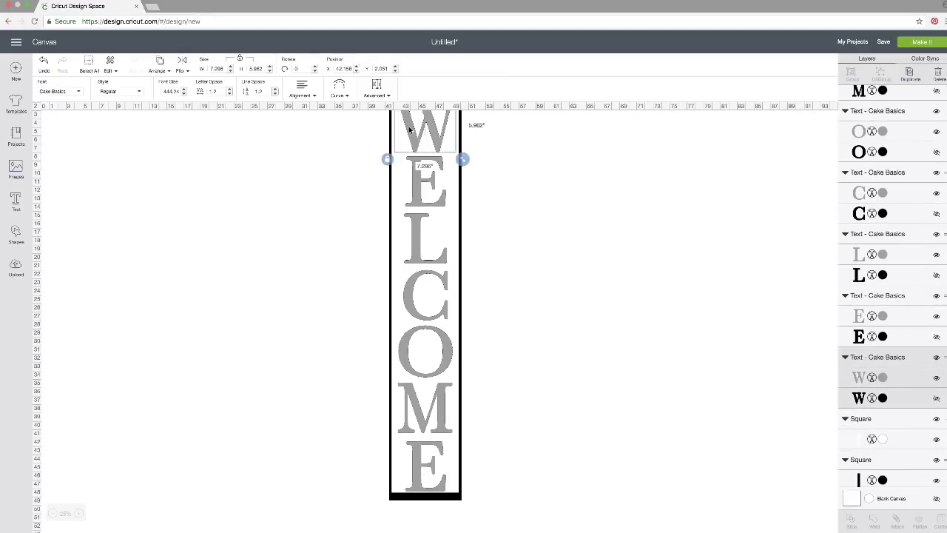
pyautogui.keyDown('shift'); pyautogui.click(417, 187); pyautogui.keyUp('shift')
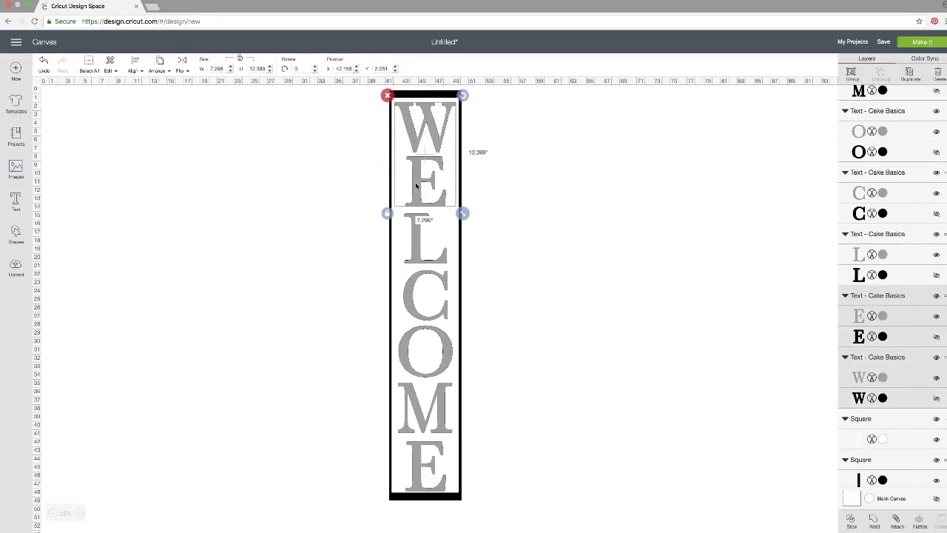
pyautogui.keyDown('shift'); pyautogui.click(414, 238); pyautogui.keyUp('shift')
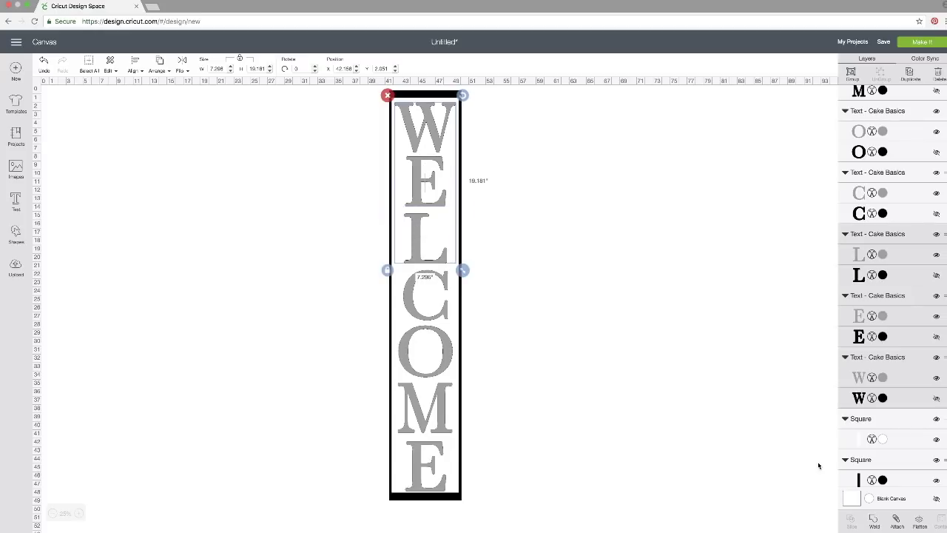
pyautogui.click(898, 522)
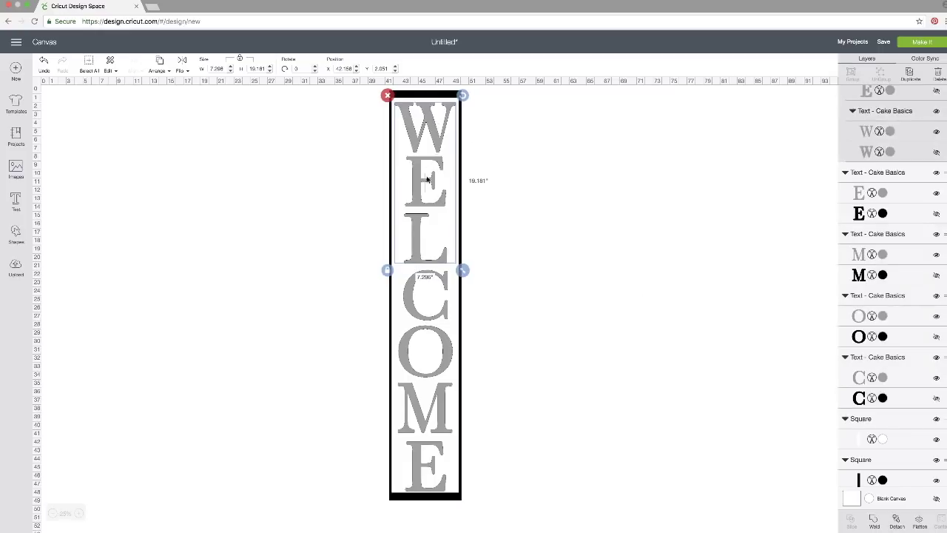
pyautogui.click(518, 214)
# Attach the letters C, O and M to each other, leaving the last E separate
pyautogui.click(412, 294)
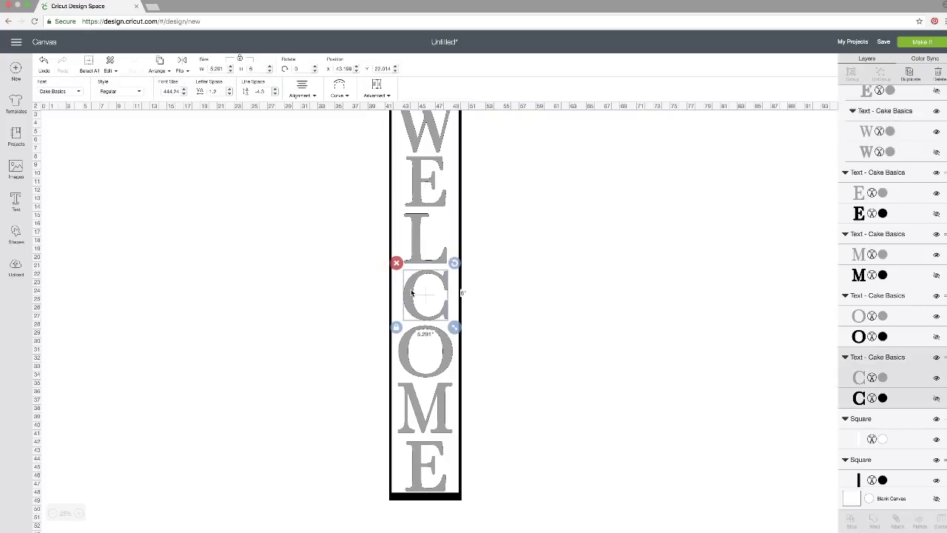
pyautogui.keyDown('shift'); pyautogui.click(405, 348); pyautogui.keyUp('shift')
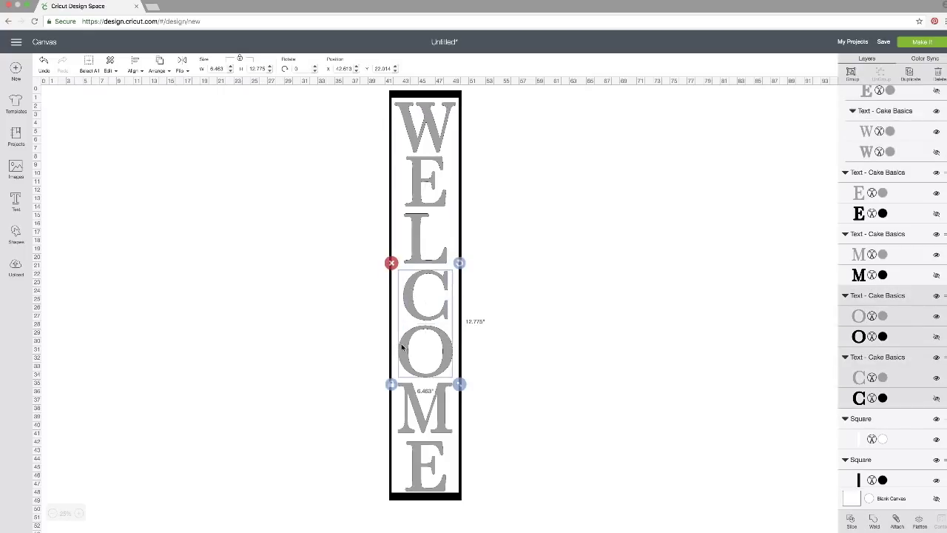
pyautogui.keyDown('shift'); pyautogui.click(411, 396); pyautogui.keyUp('shift')
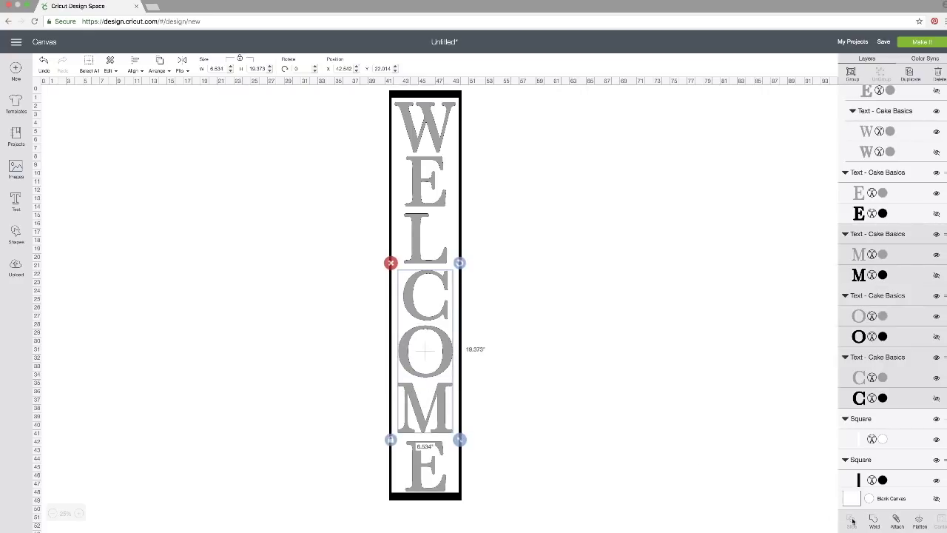
pyautogui.click(897, 520)
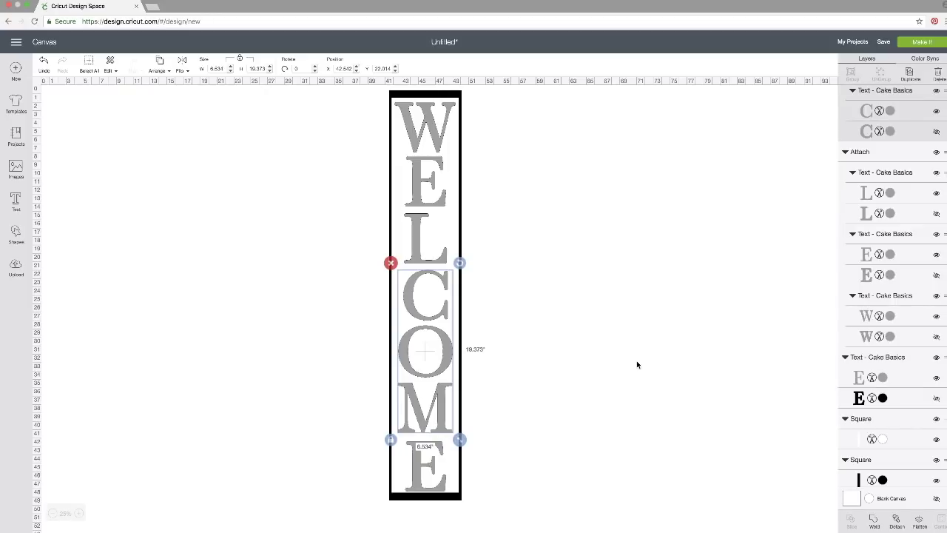
pyautogui.click(592, 264)
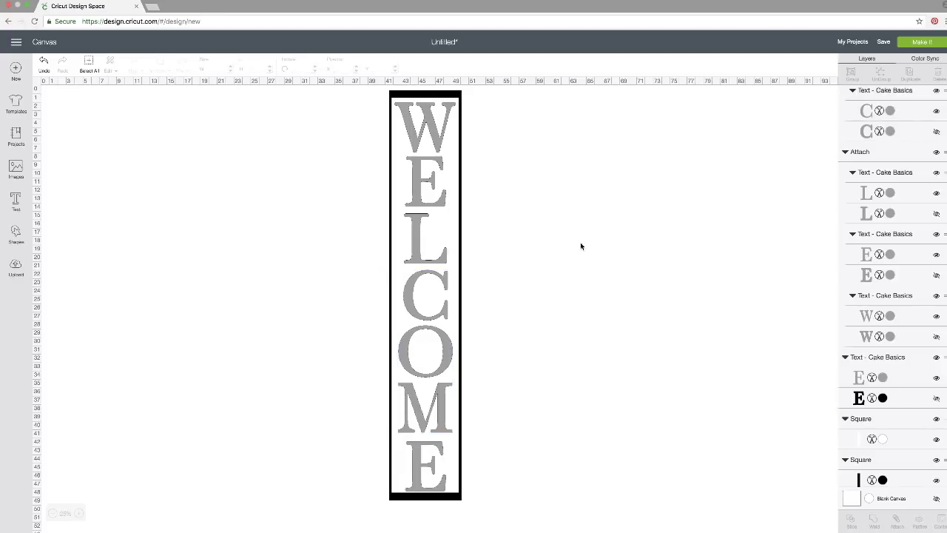
# Delete the black border rectangle and the white board rectangle behind the WELCOME letters
pyautogui.click(459, 212)
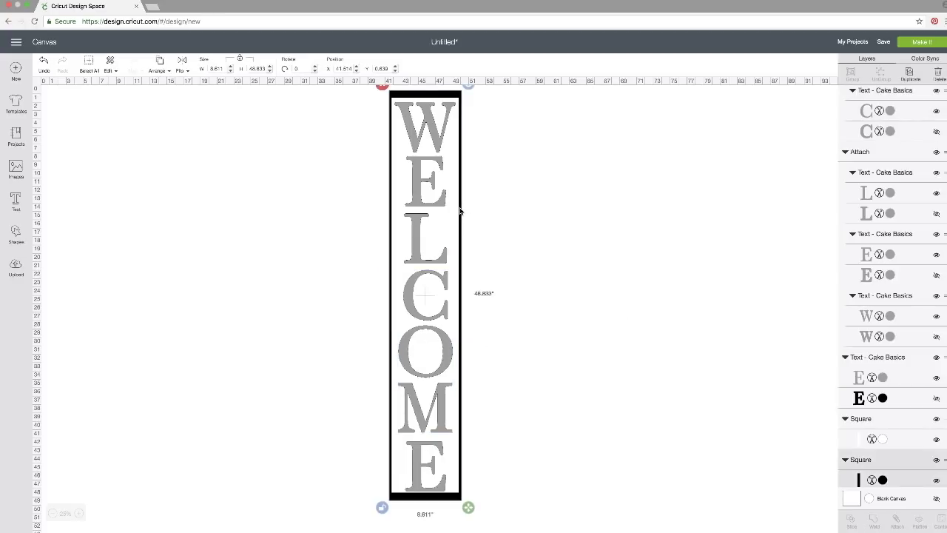
pyautogui.press('Delete')
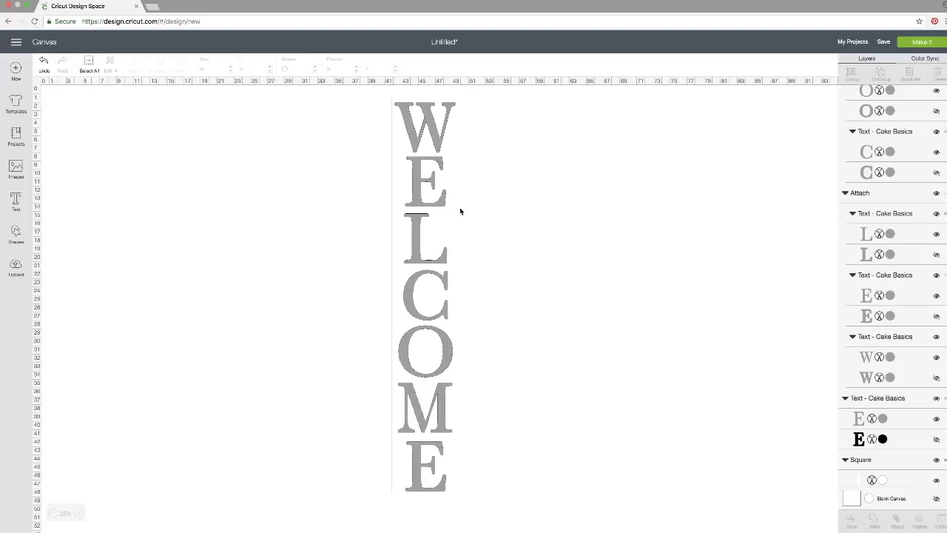
pyautogui.click(454, 213)
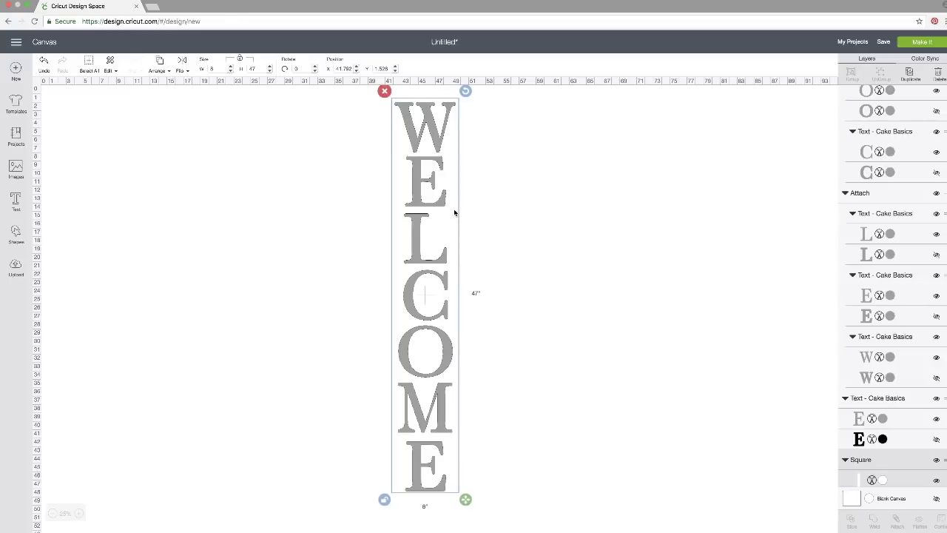
pyautogui.press('Delete')
pyautogui.hscroll(1, 454, 213)
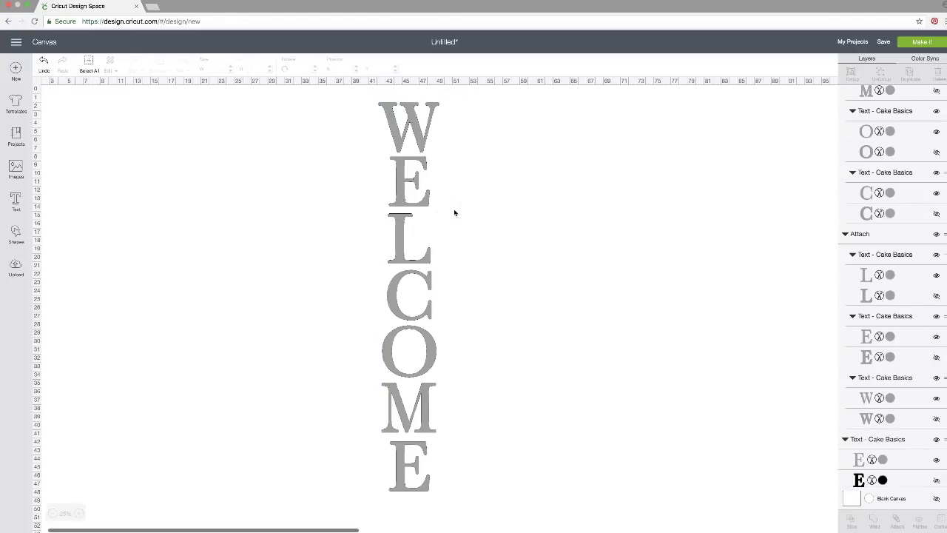
# Save the project under the name WELCOME SIGN
pyautogui.click(882, 46)
pyautogui.write('WELCOME')
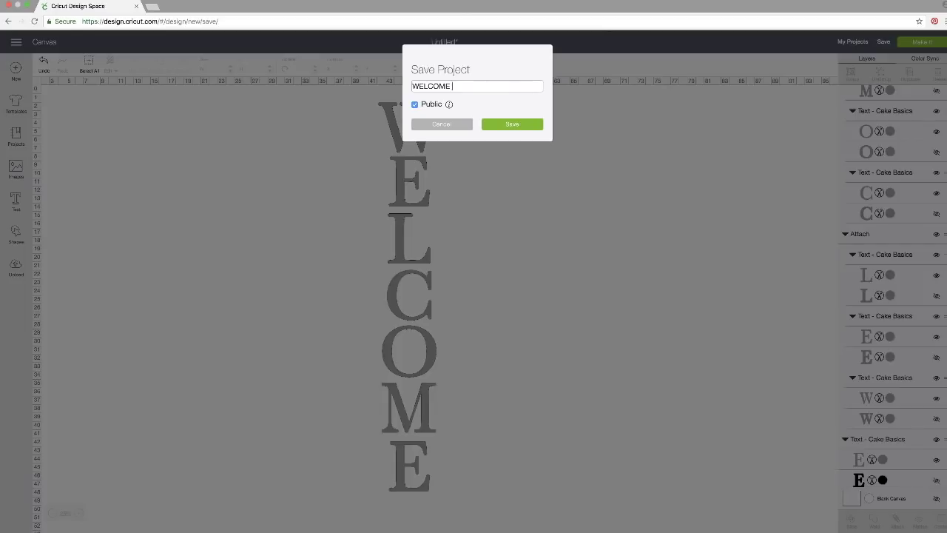
pyautogui.write(' SIGN')
pyautogui.click(519, 124)
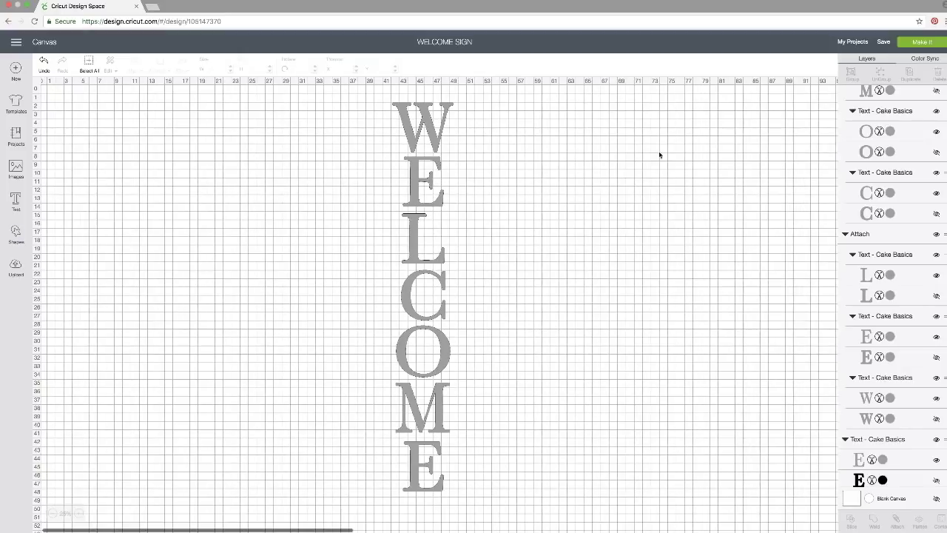
# Send the project to be made, accept the larger mat, and choose Vinyl as the cutting material
pyautogui.click(919, 43)
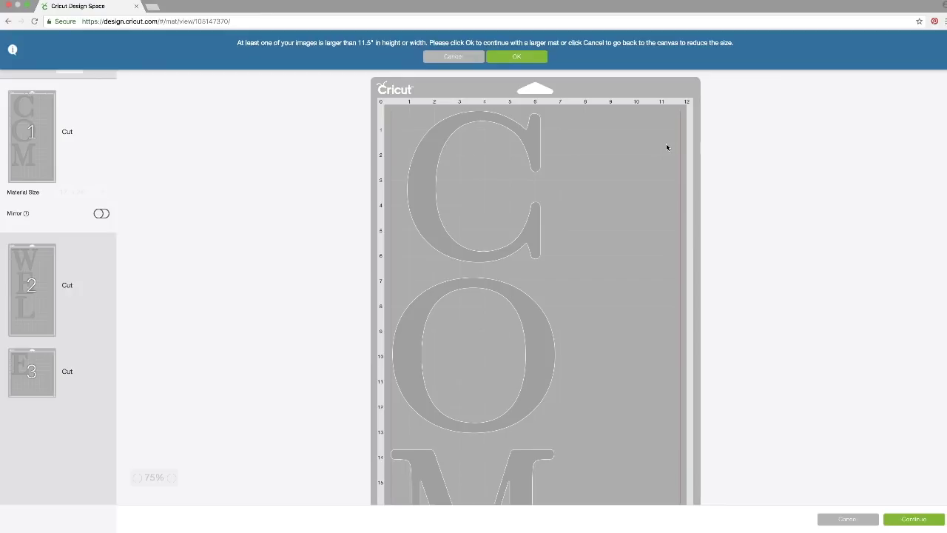
pyautogui.click(516, 57)
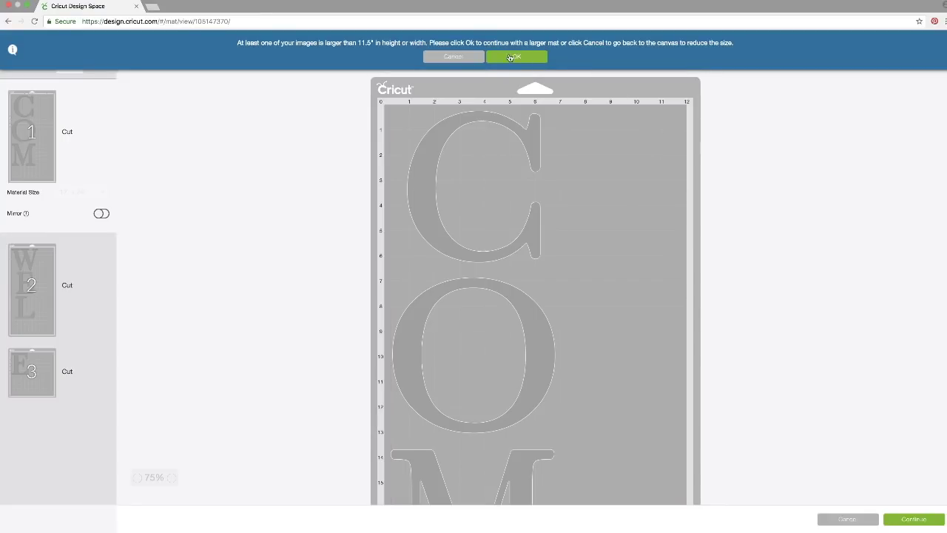
pyautogui.click(510, 57)
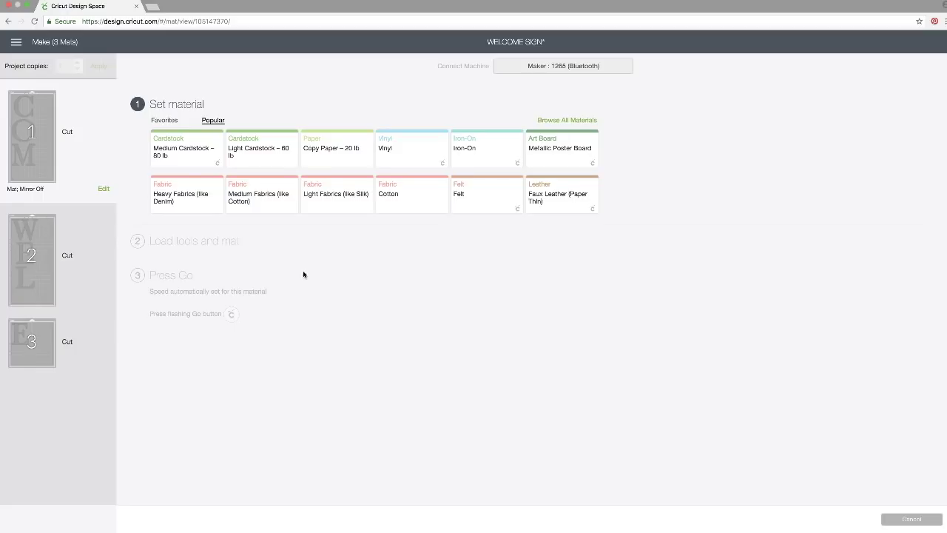
pyautogui.click(403, 159)
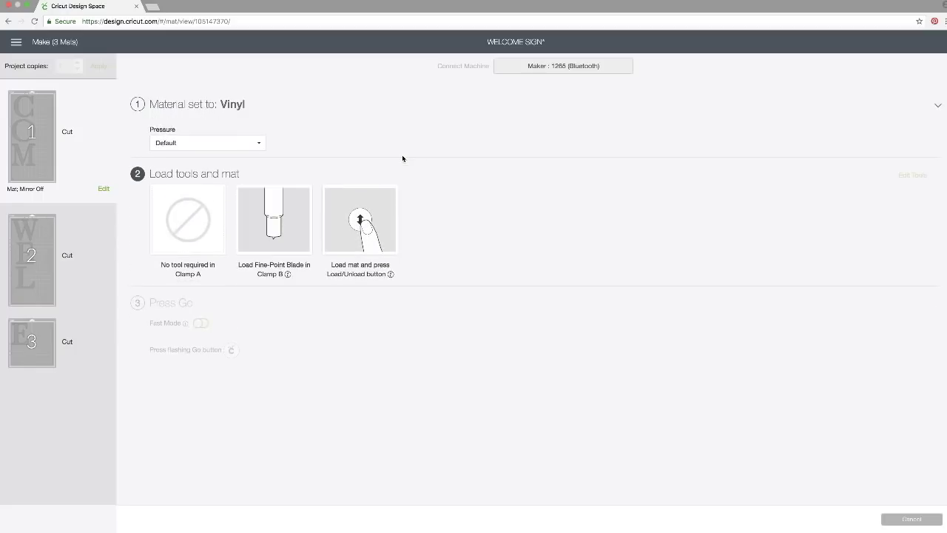